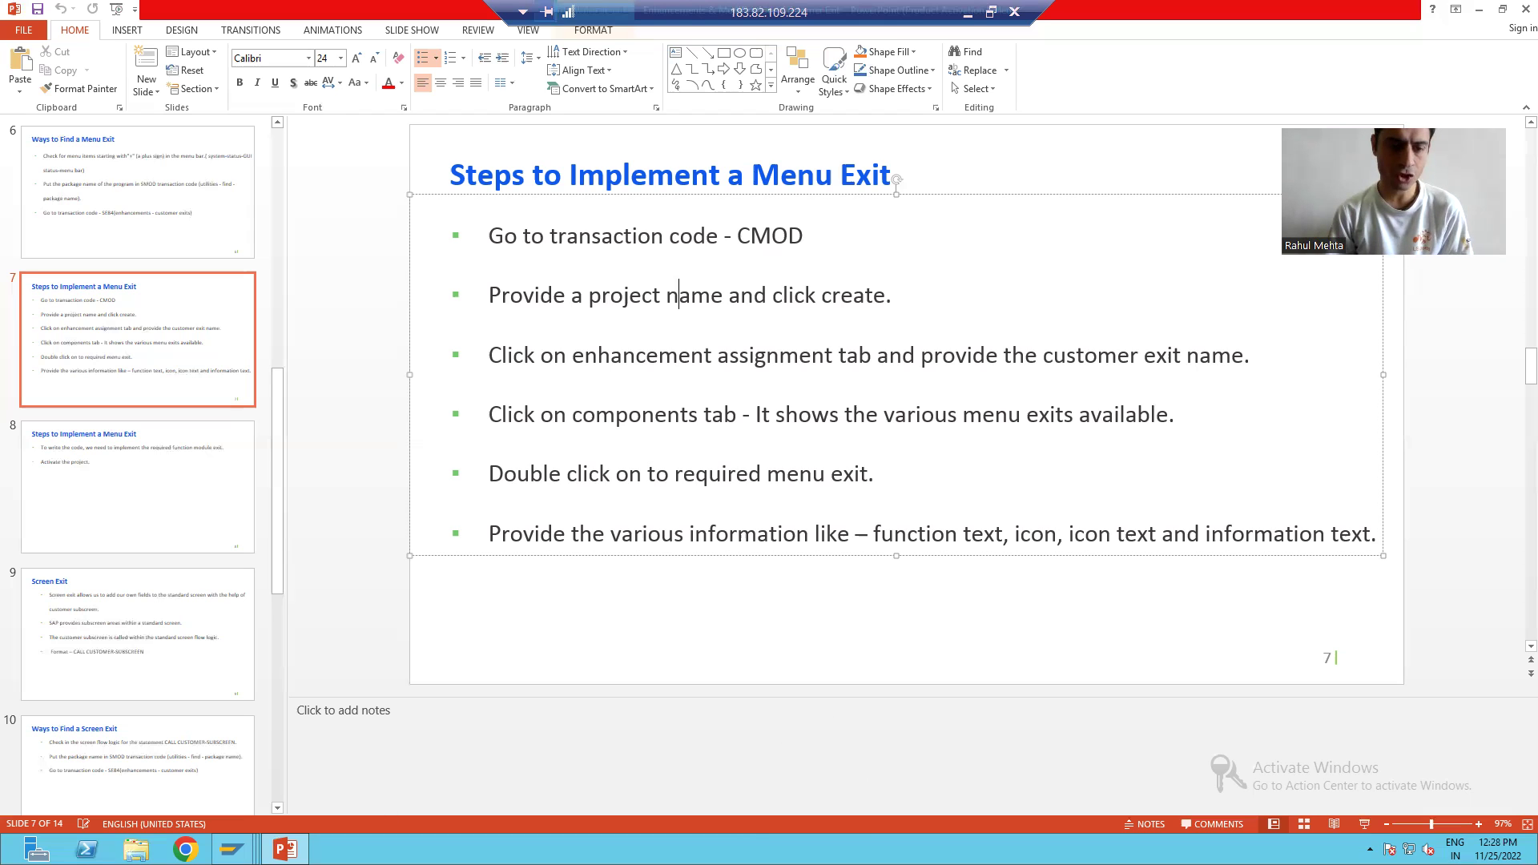
Step: Start the CMOD enhancement project management transaction in SAP
mouse_move(231, 849)
click(305, 753)
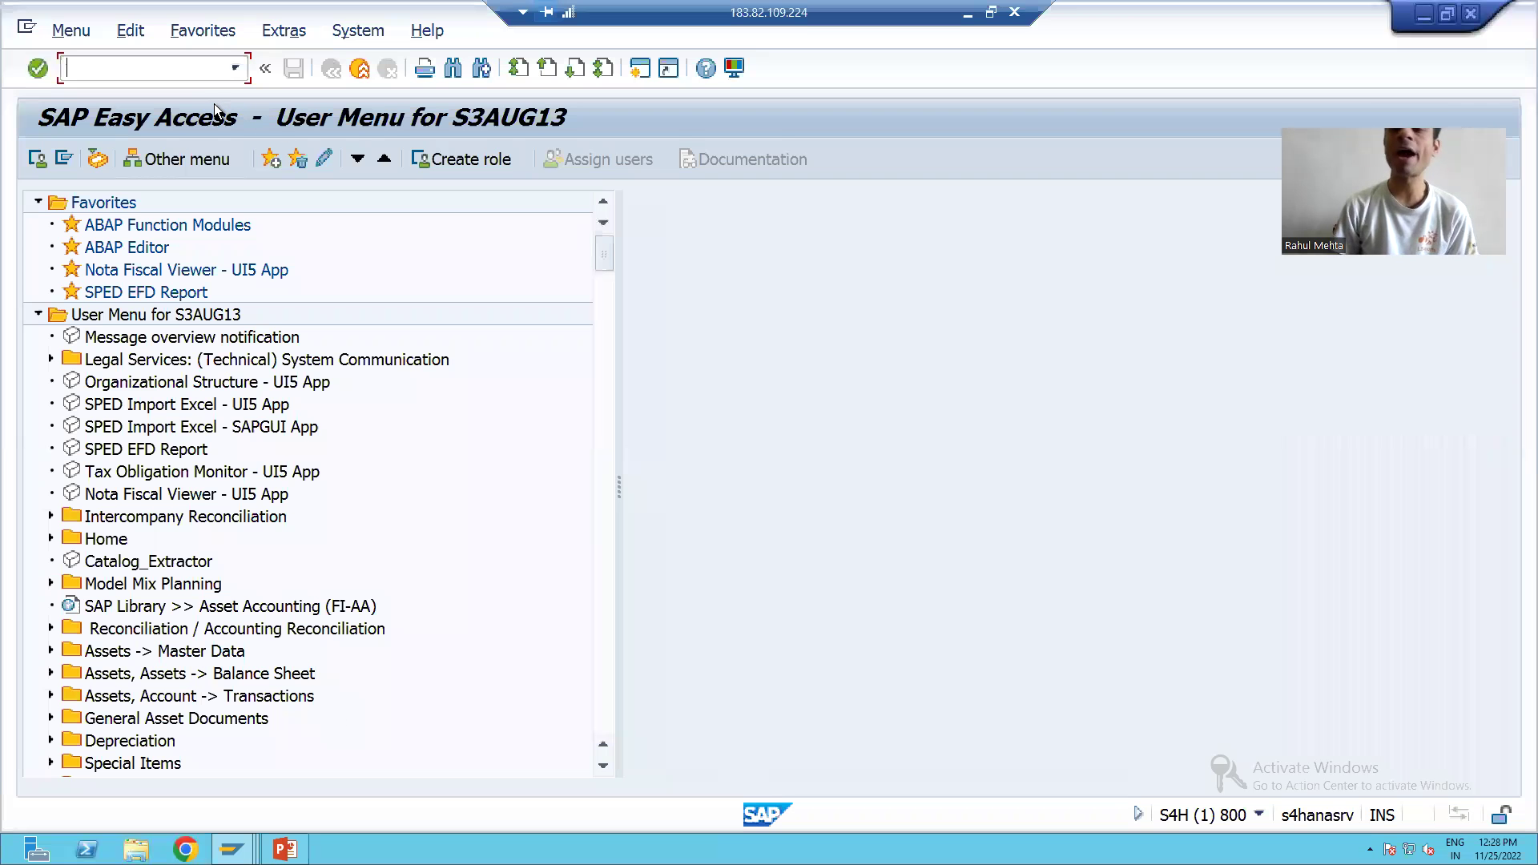
text(CMO)
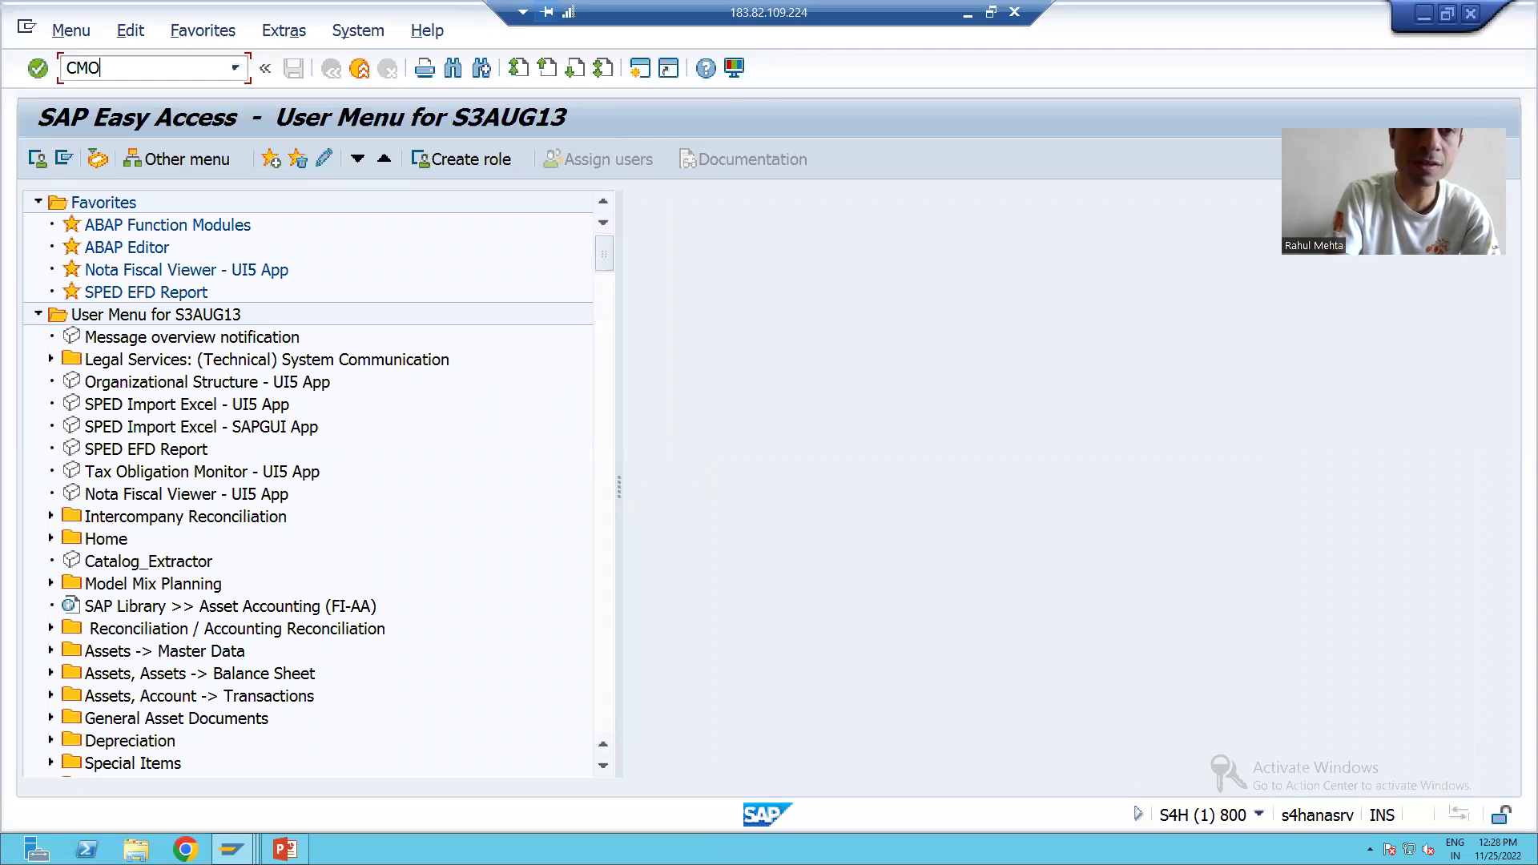
text(D)
key(Return)
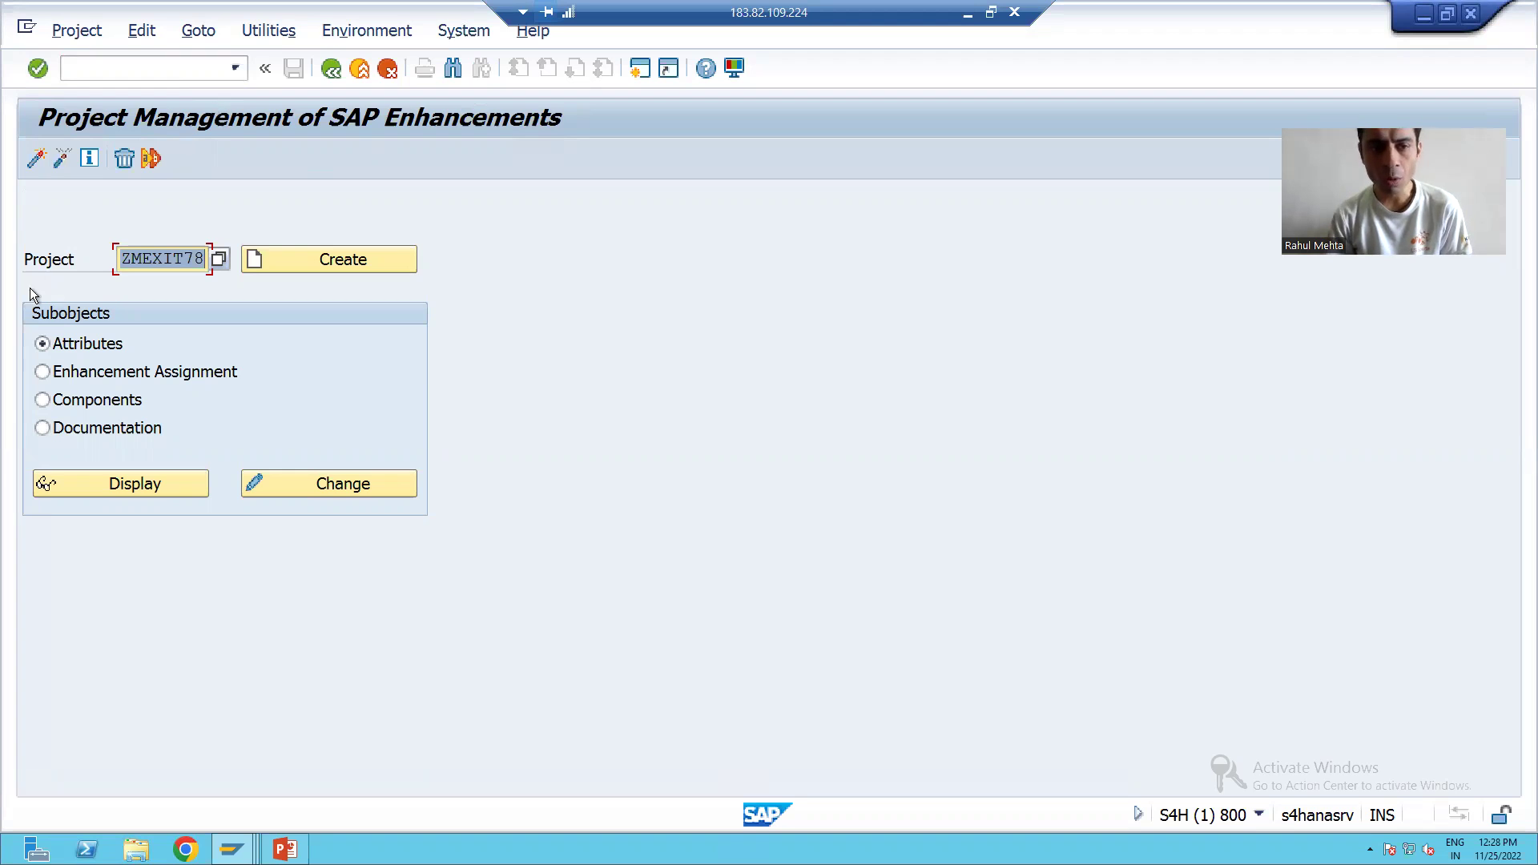
Step: Enter ZMEXIT78 as the project name and create the enhancement project
click(174, 259)
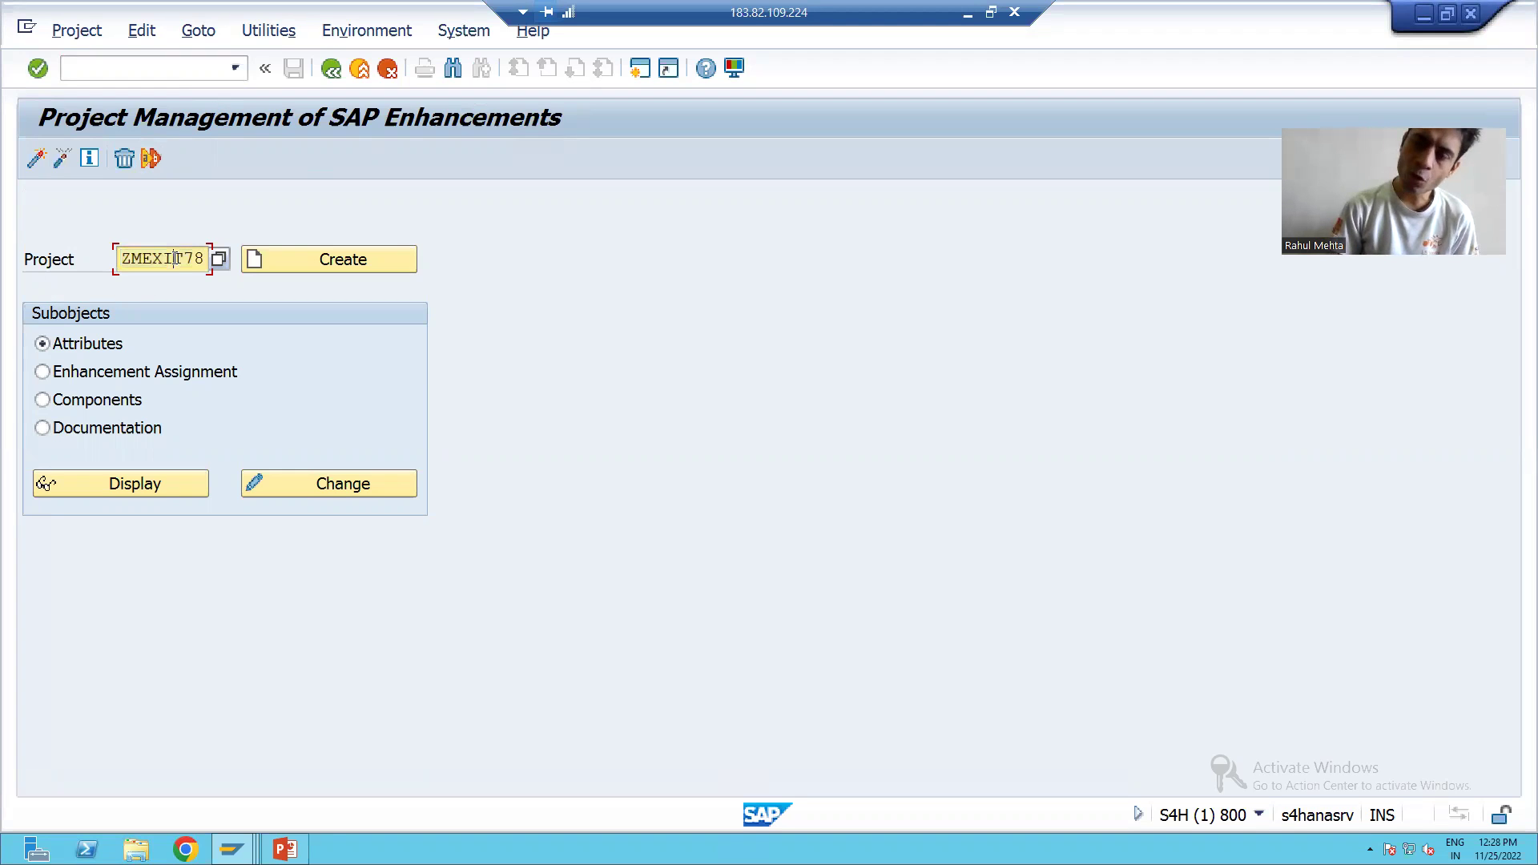
click(285, 849)
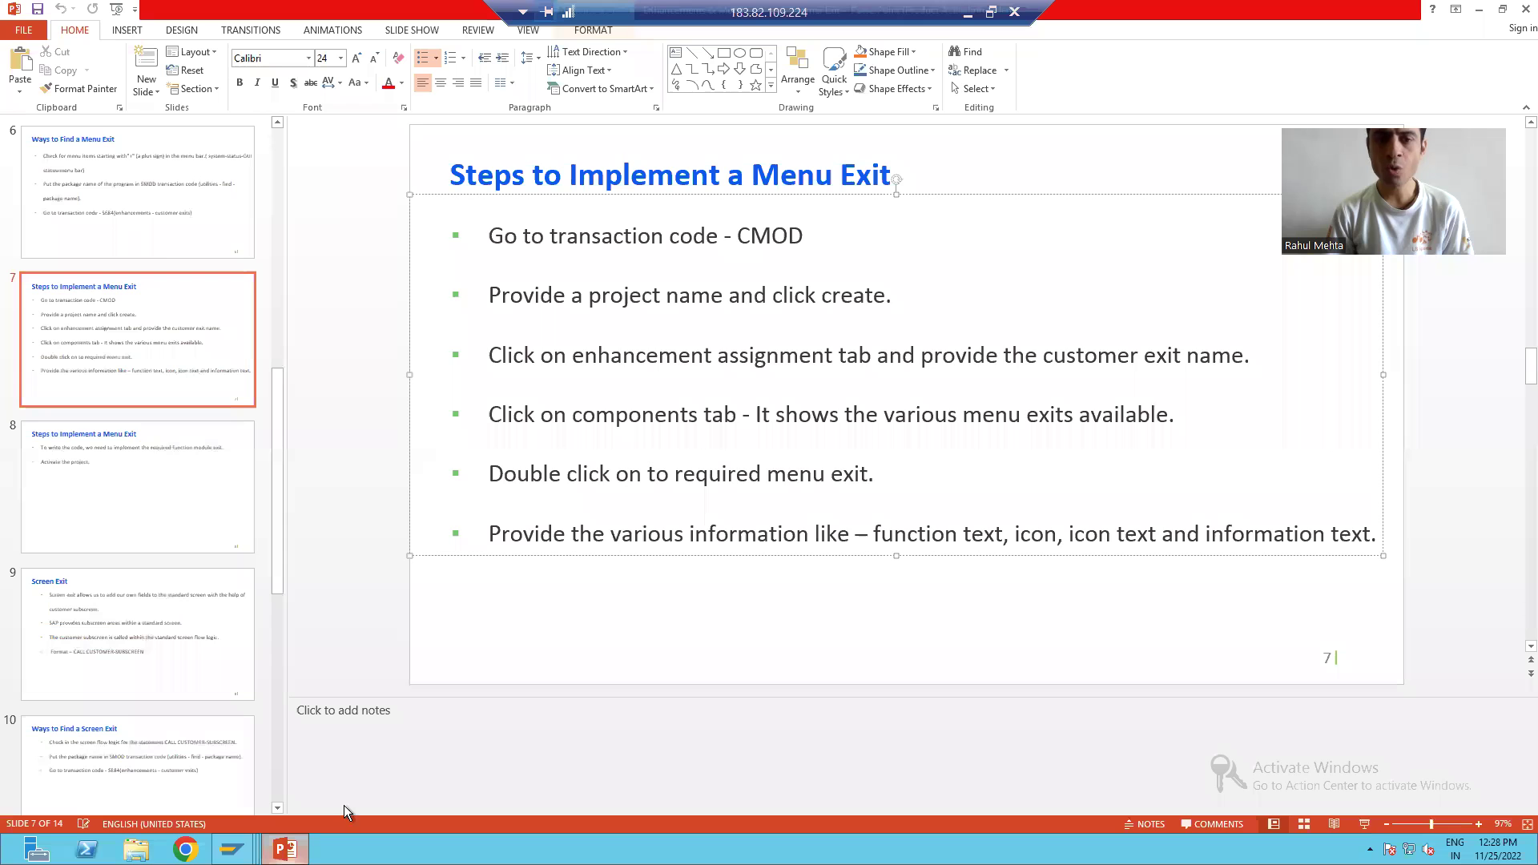
click(680, 295)
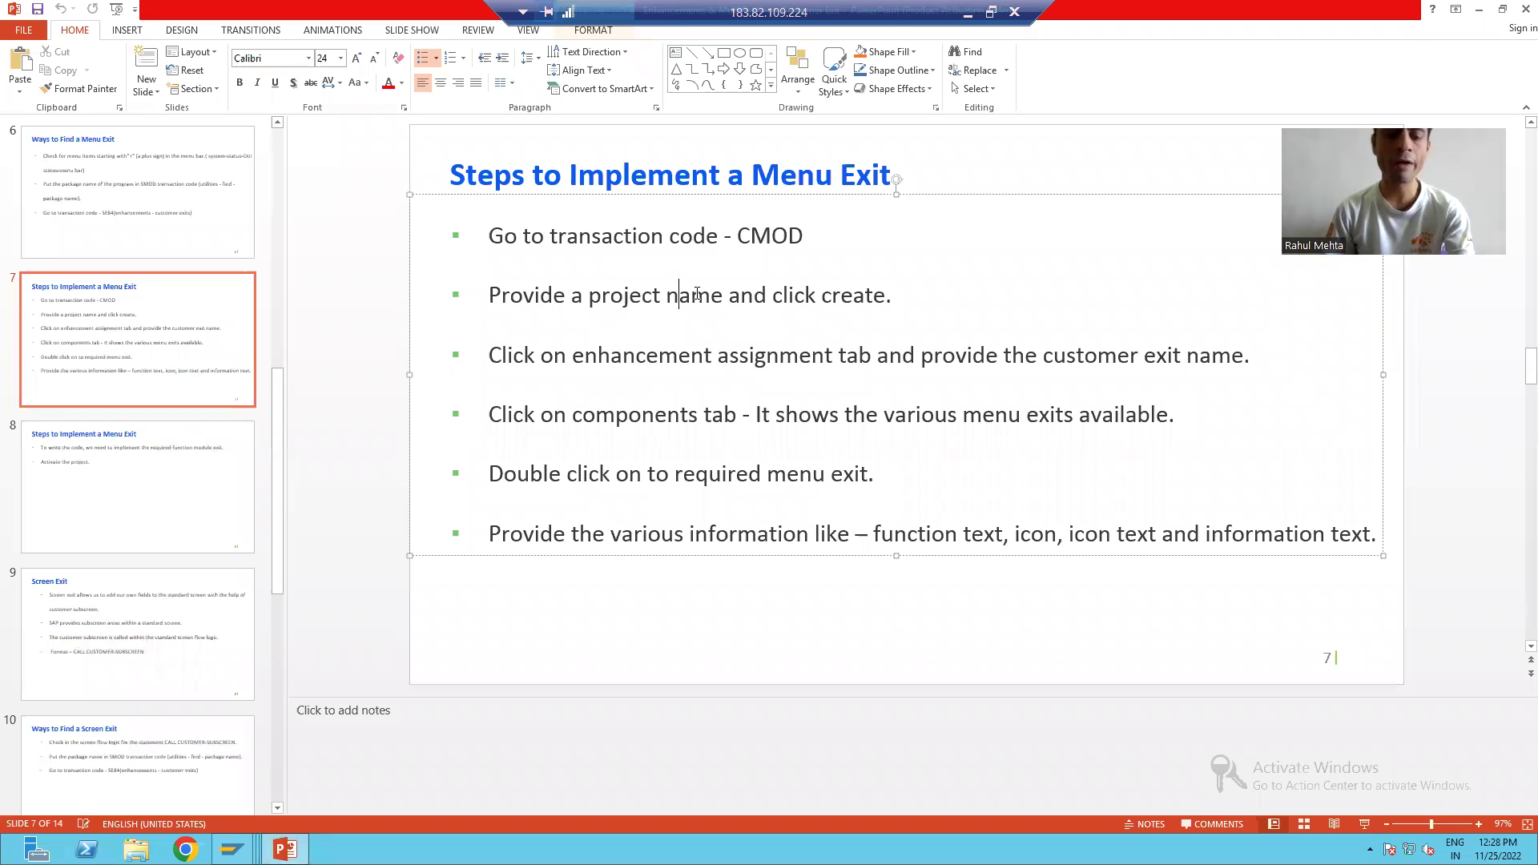
key(alt+Tab)
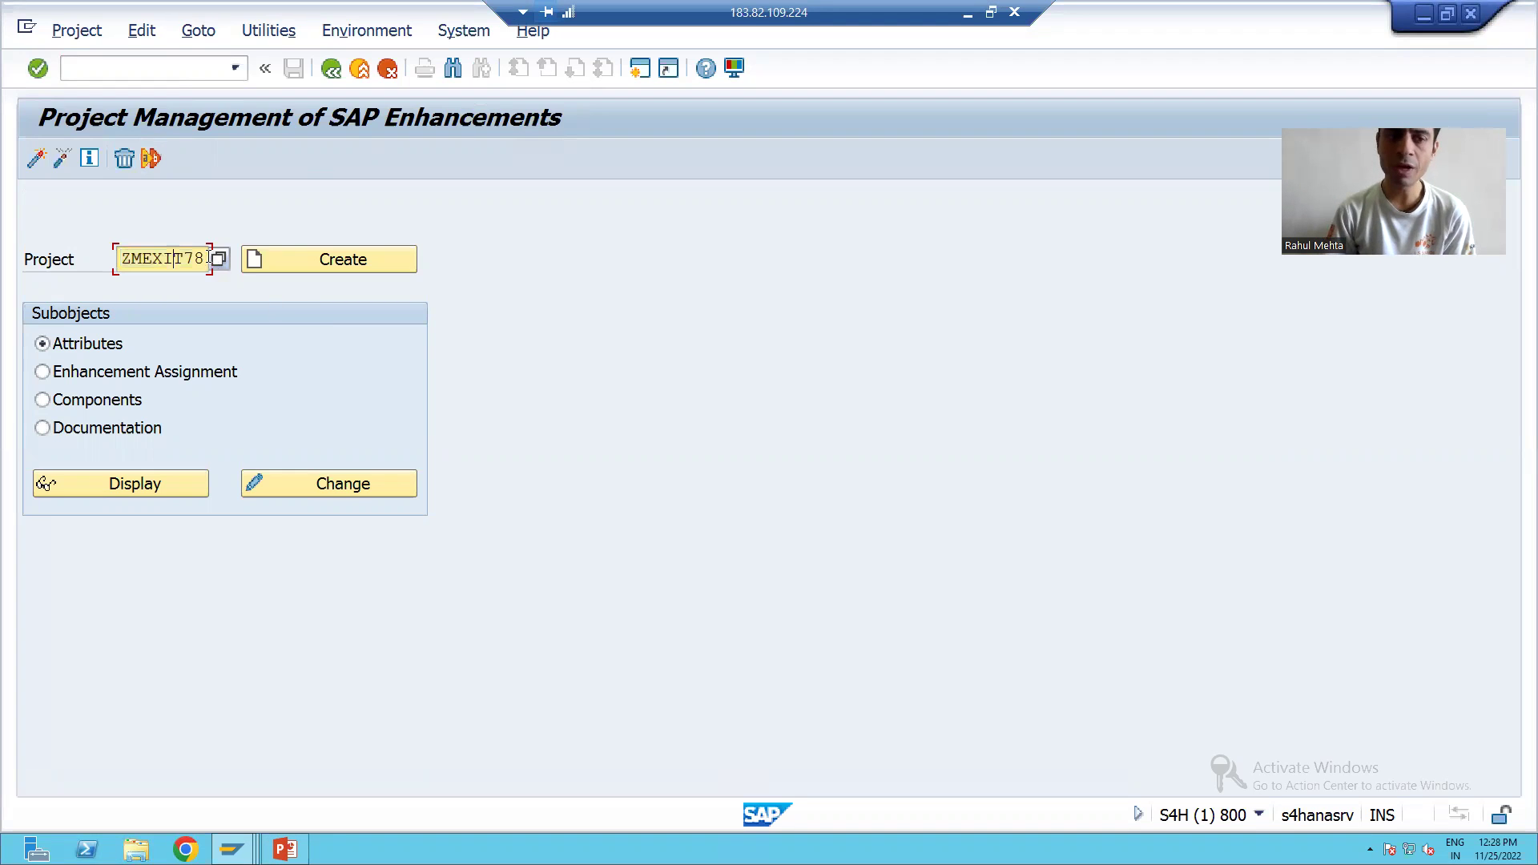
click(207, 267)
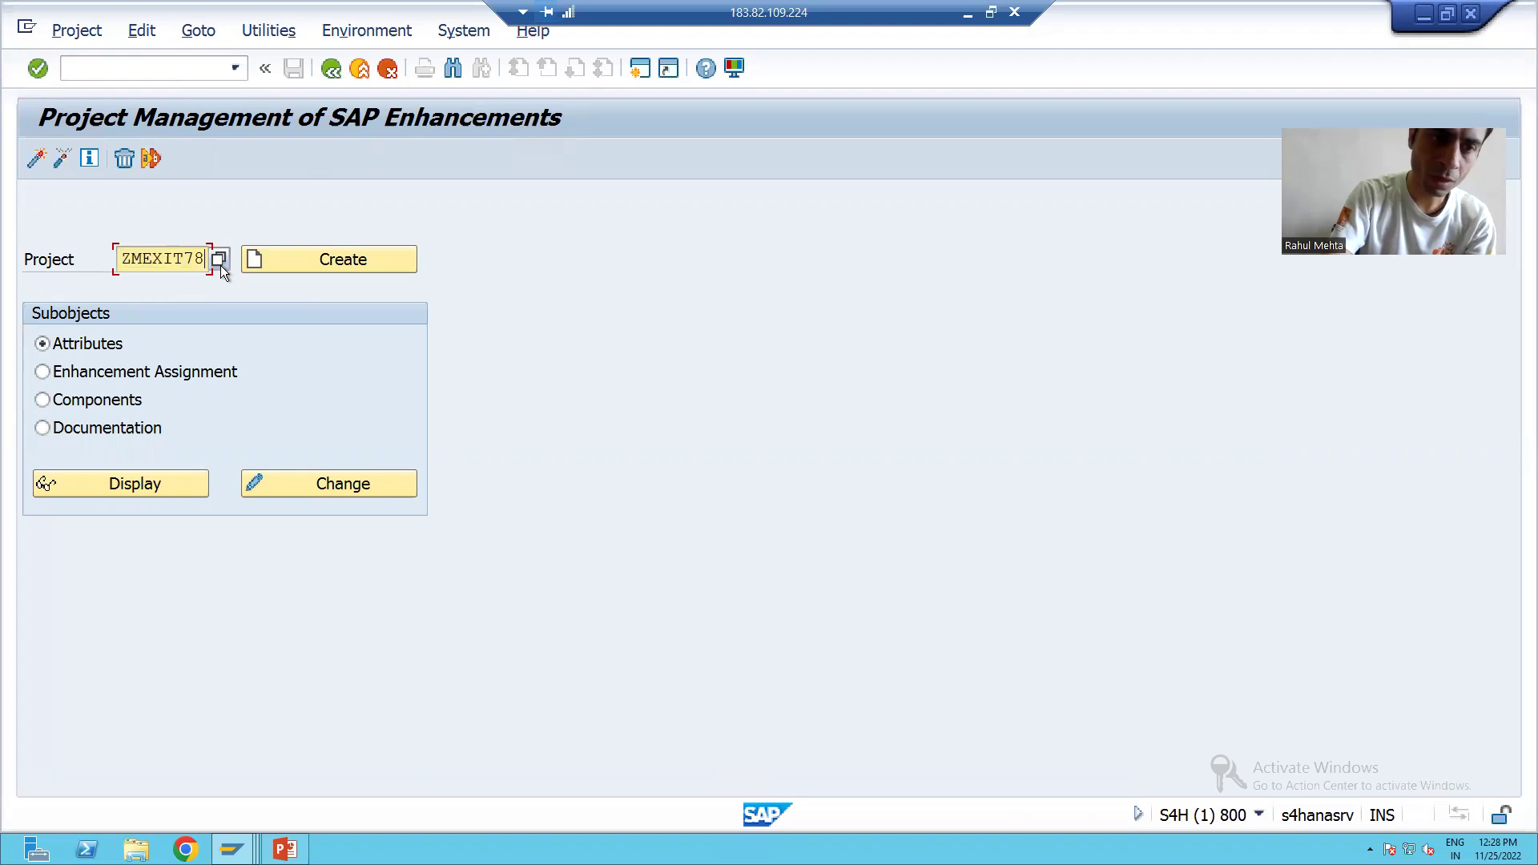
key(BackSpace)
key(BackSpace)
key(BackSpace)
key(BackSpace)
key(BackSpace)
key(BackSpace)
key(BackSpace)
key(BackSpace)
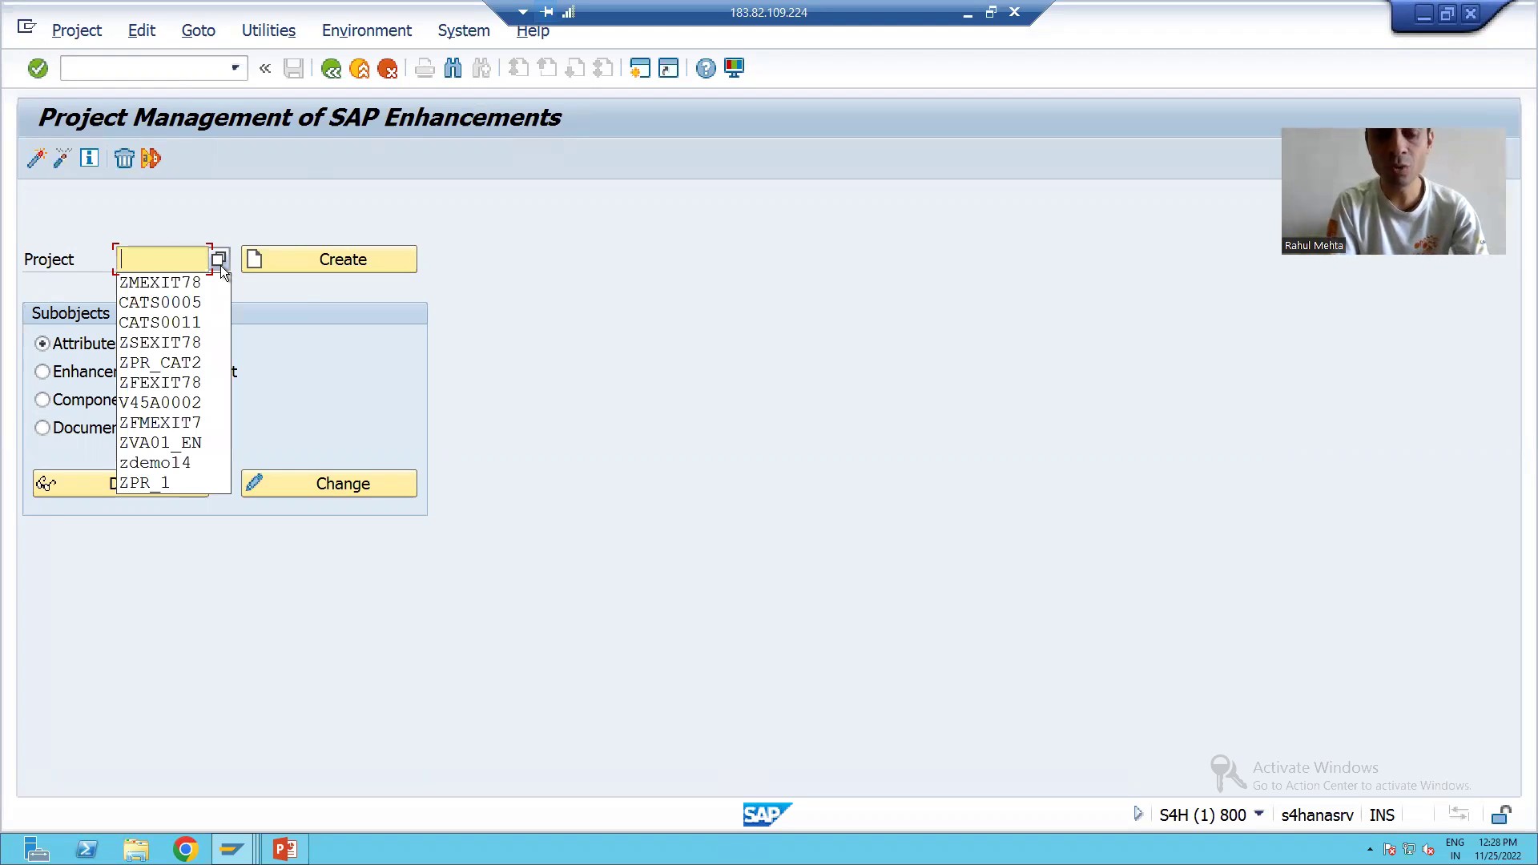
text(ZMEX)
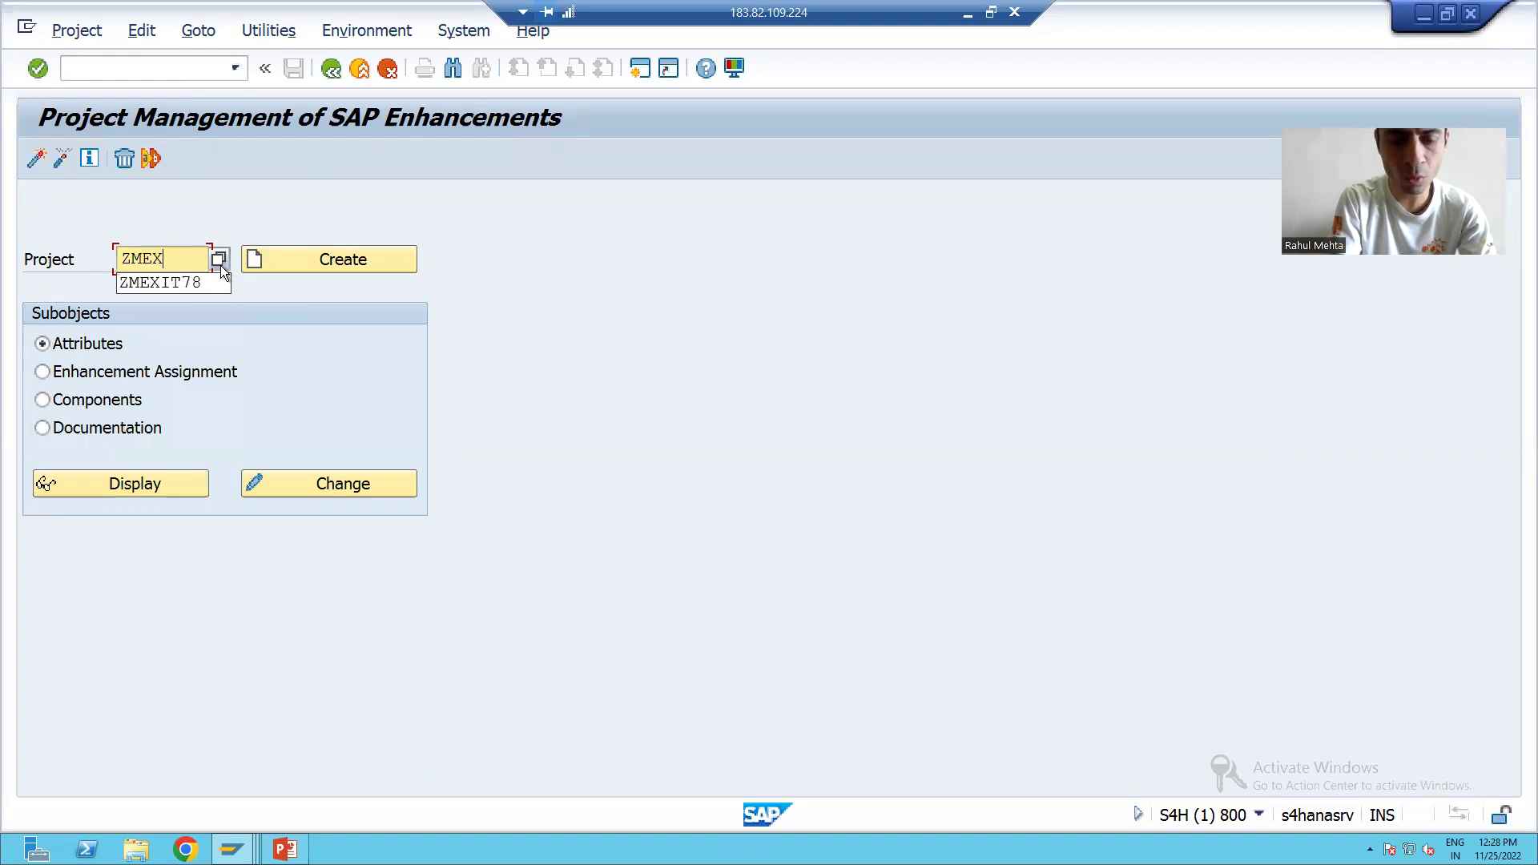
text(IT78)
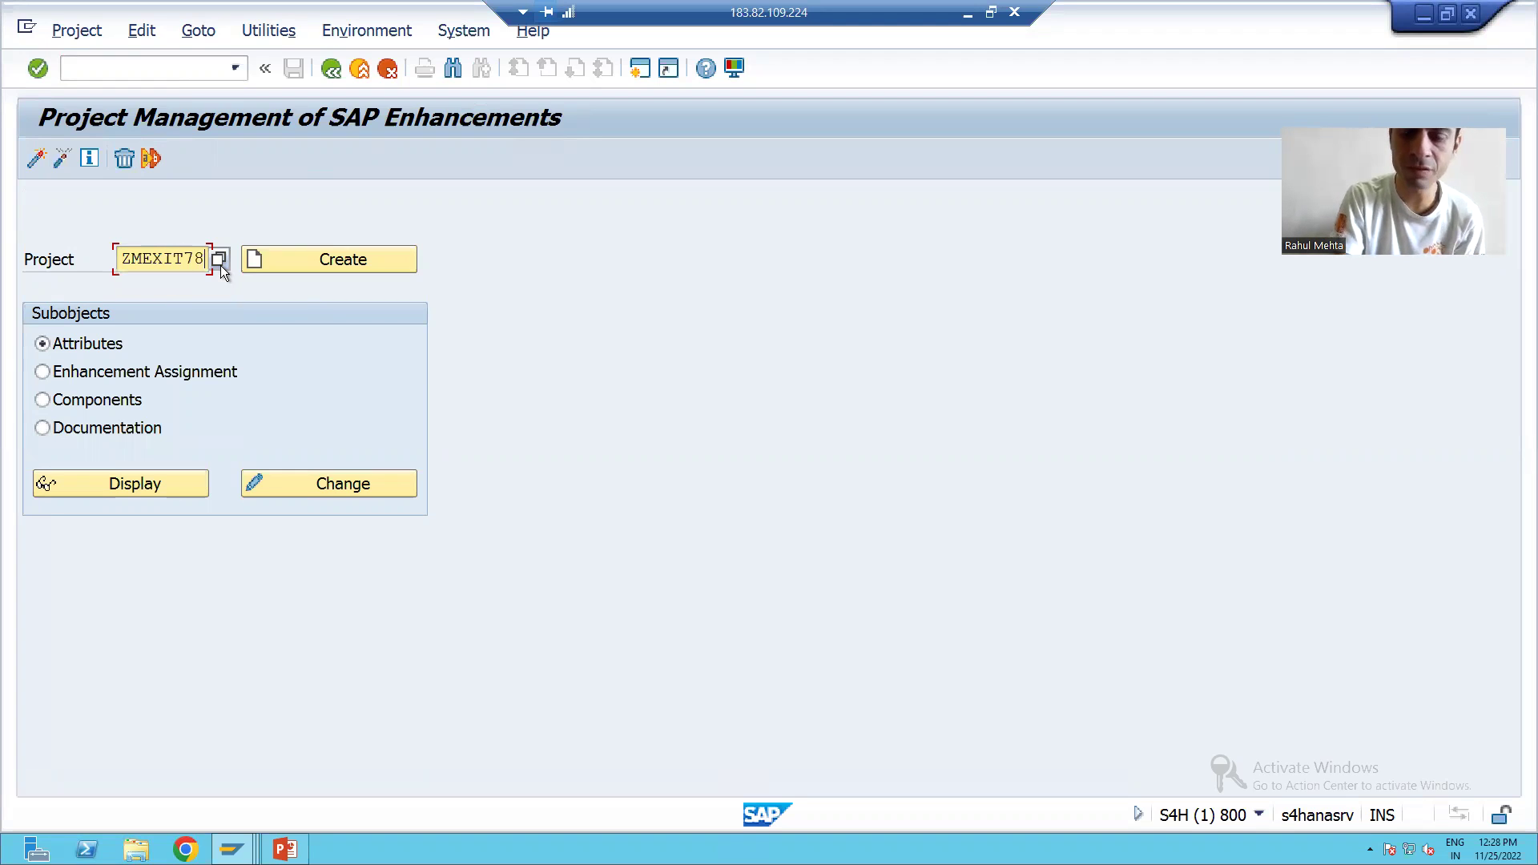
key(Return)
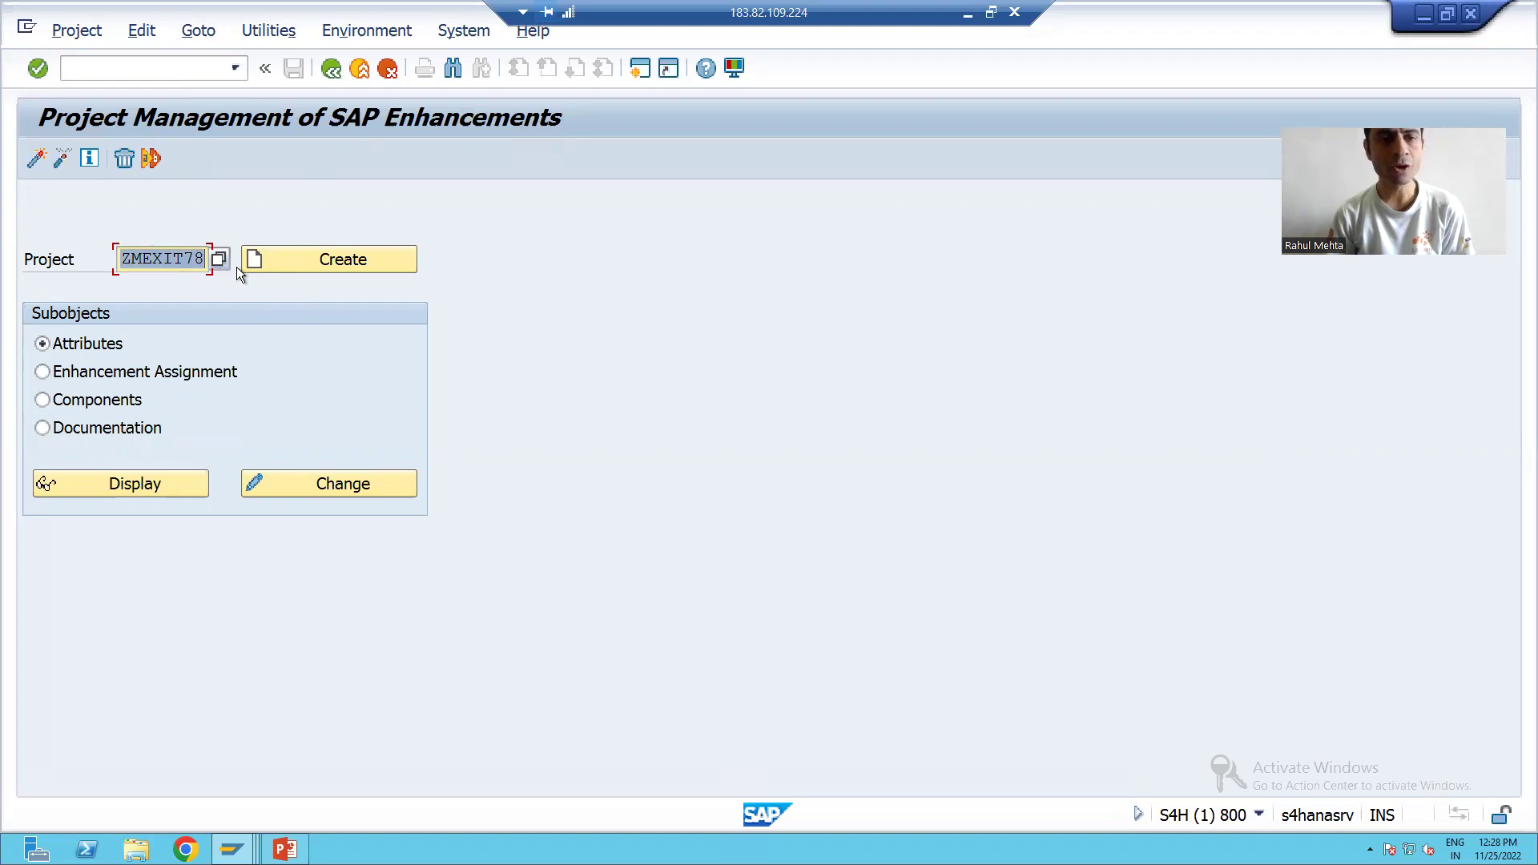
click(278, 262)
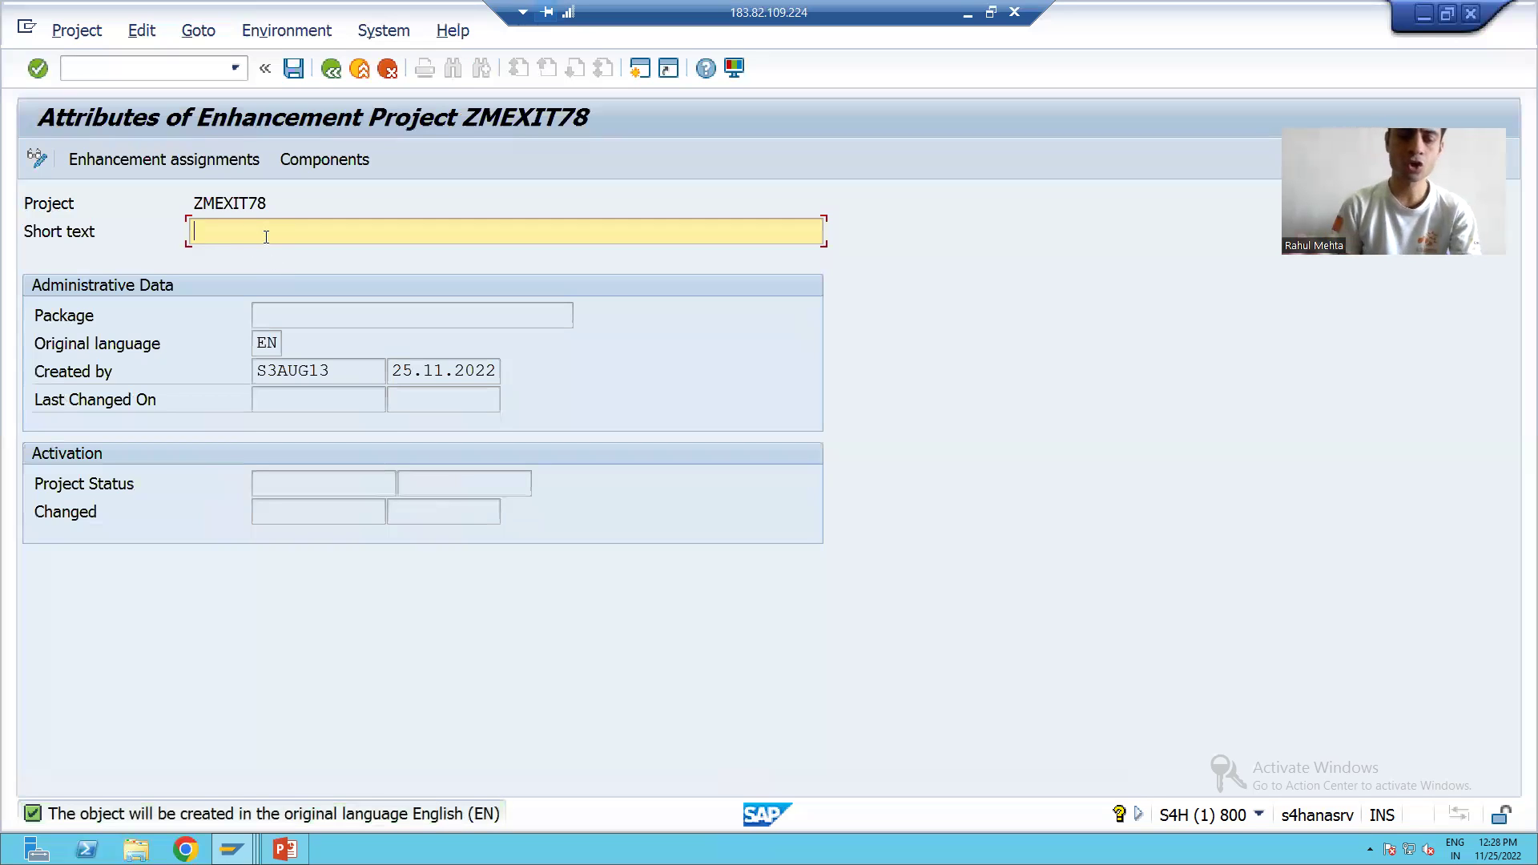
Step: Enter 'Project for Menu Exit(CAT2)' as the short text of project ZMEXIT78
text(Projct)
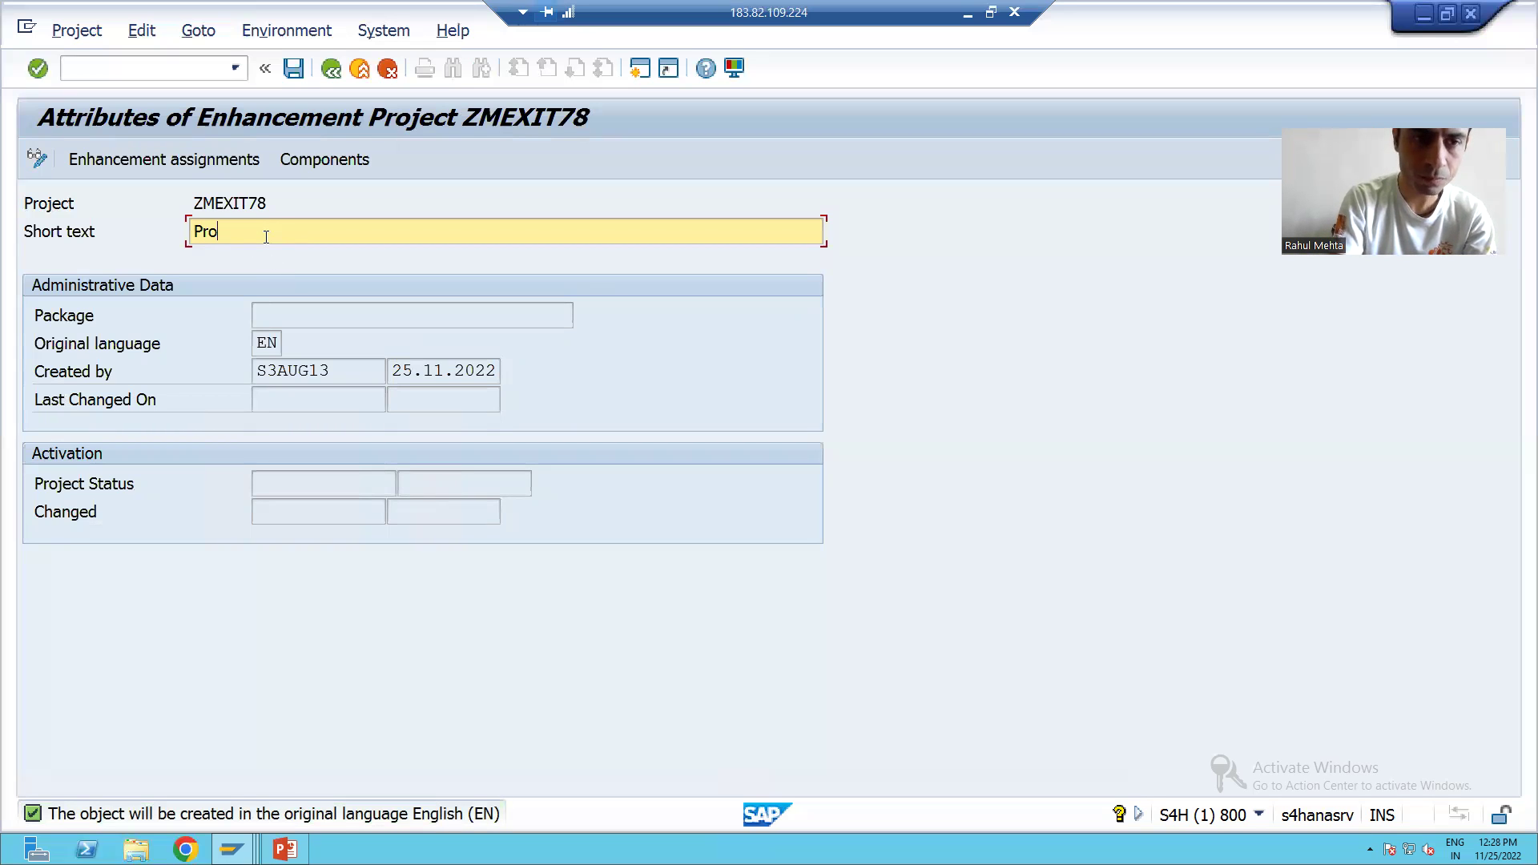
key(BackSpace)
key(BackSpace)
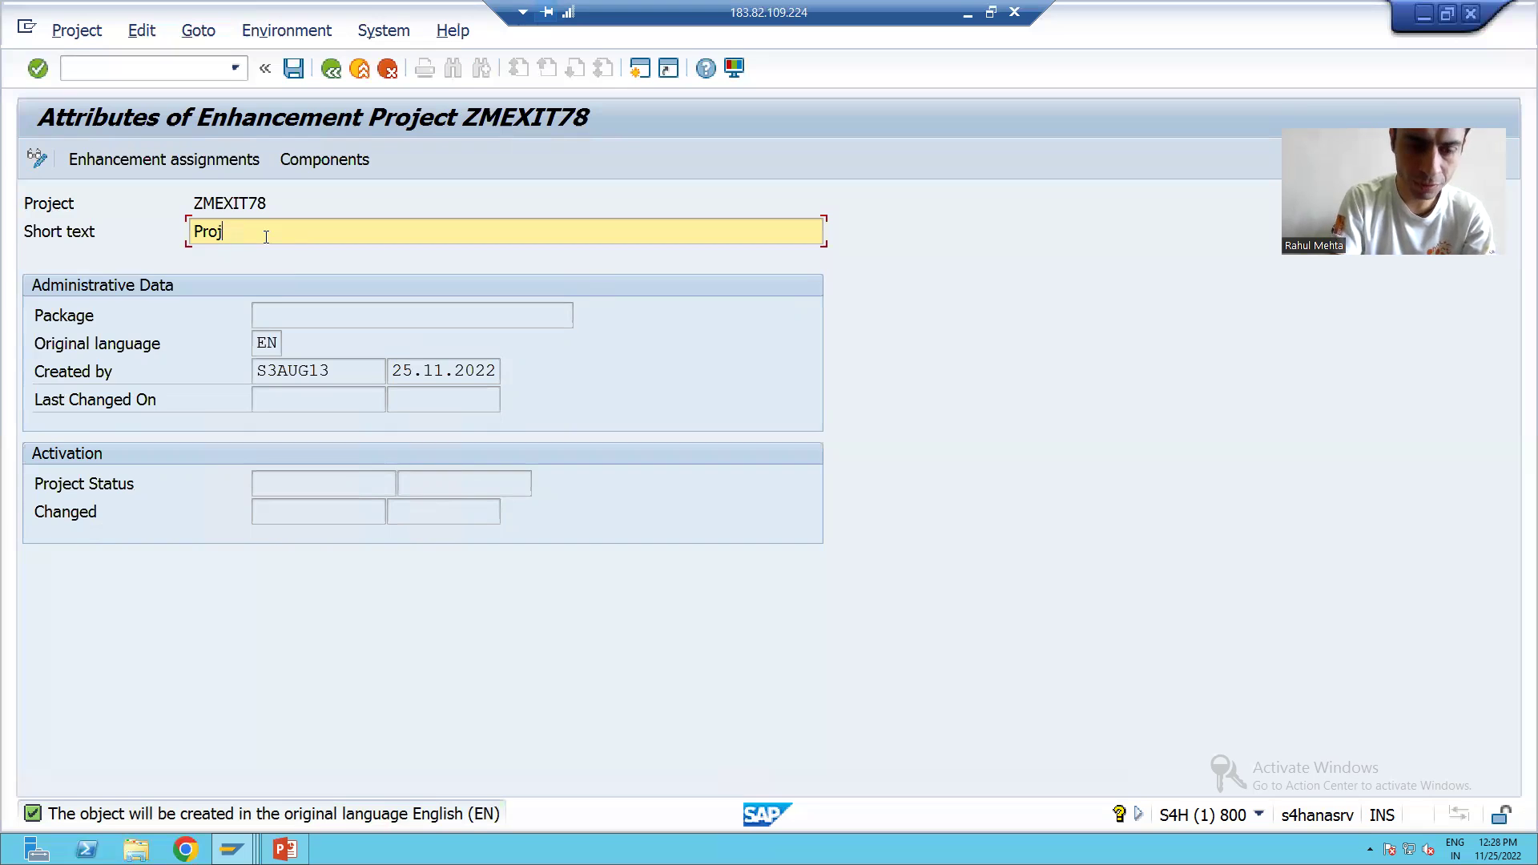
text(ec)
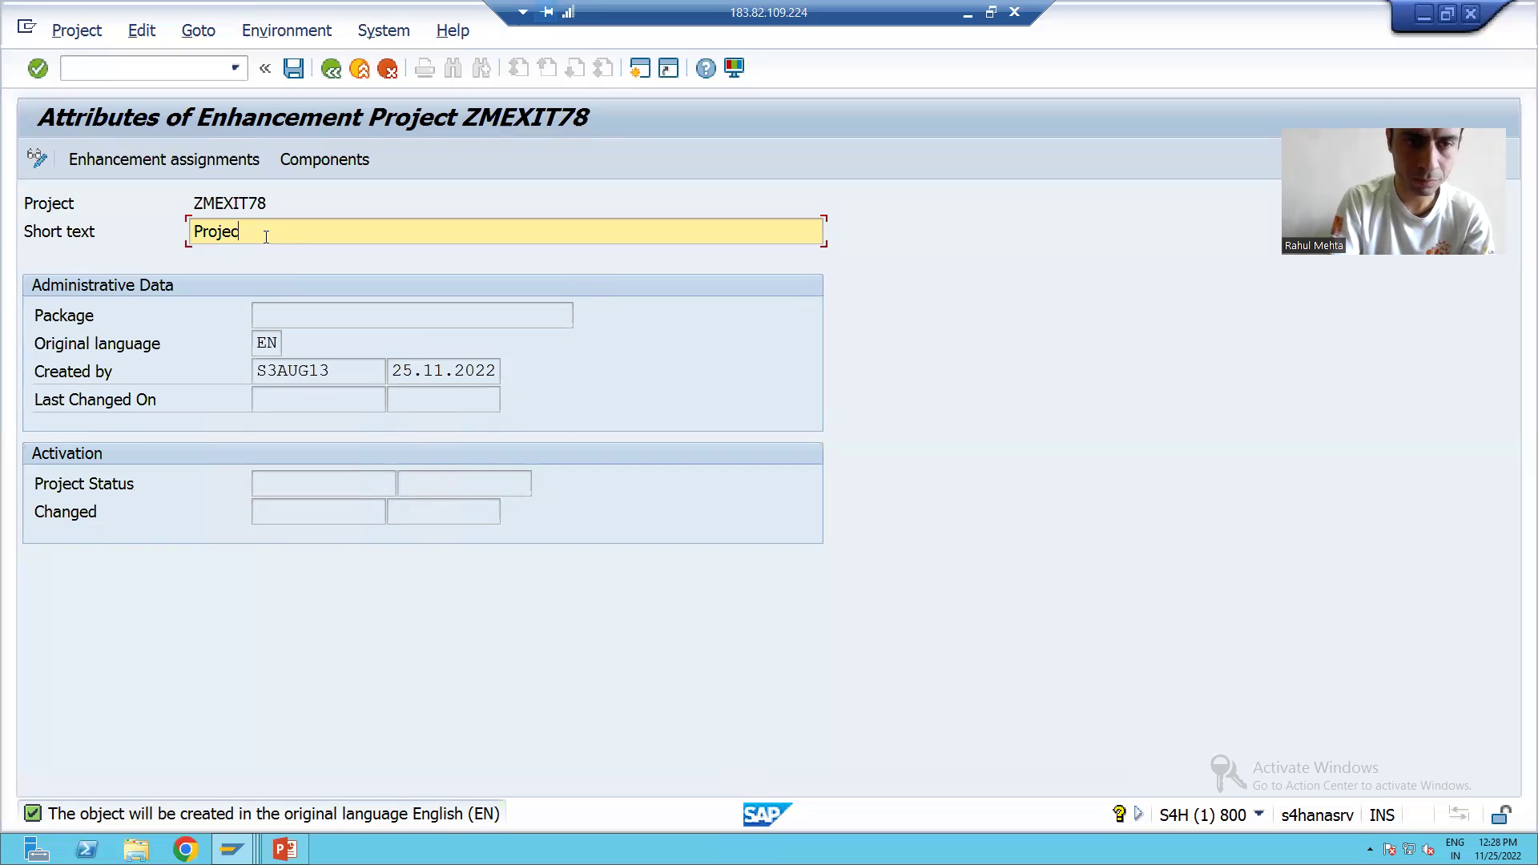
text(t for)
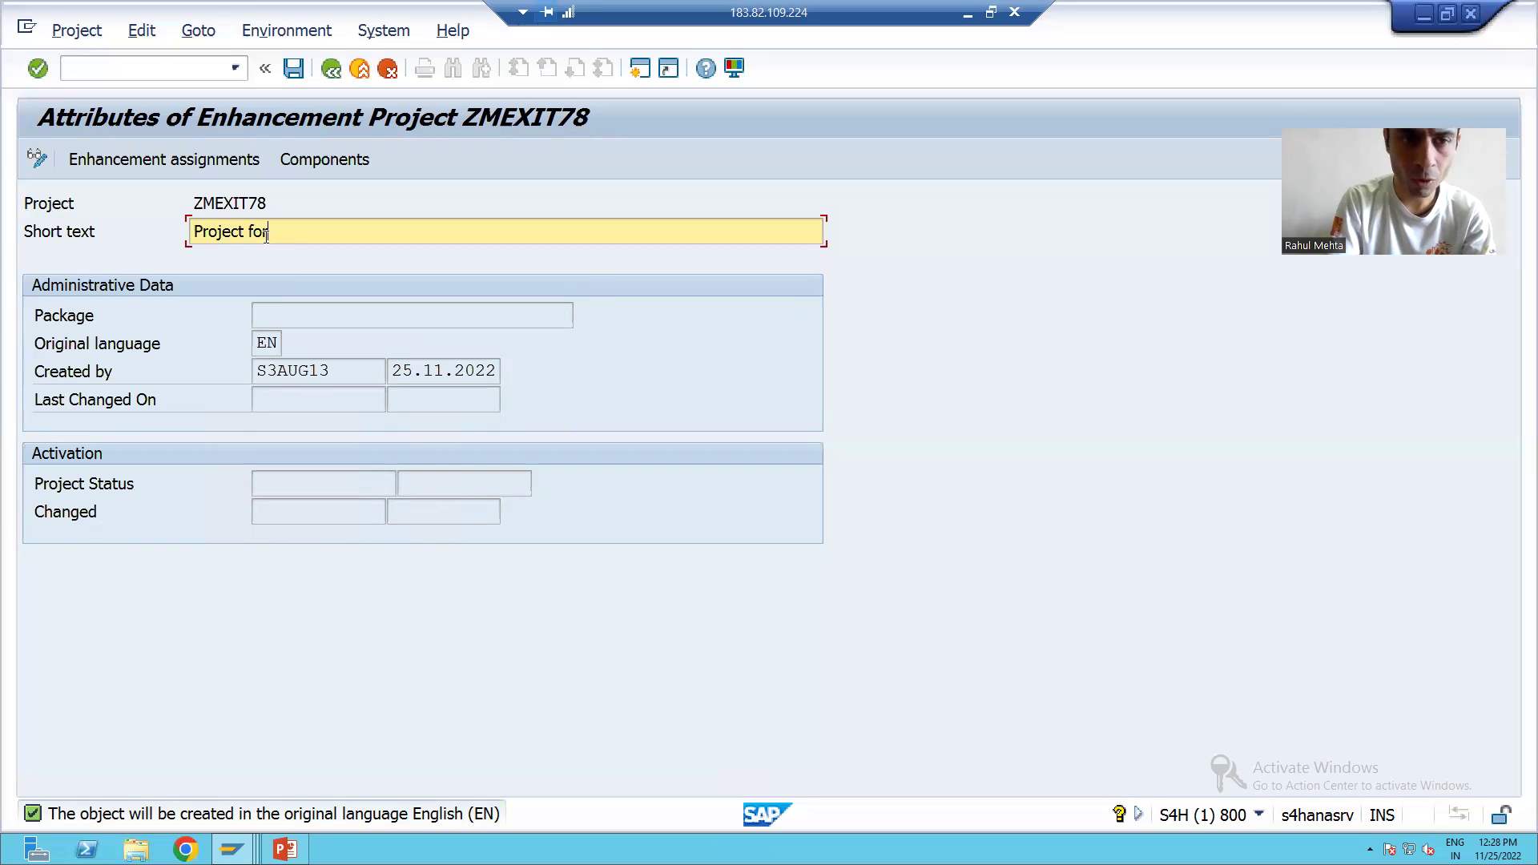
text( Menu Ex)
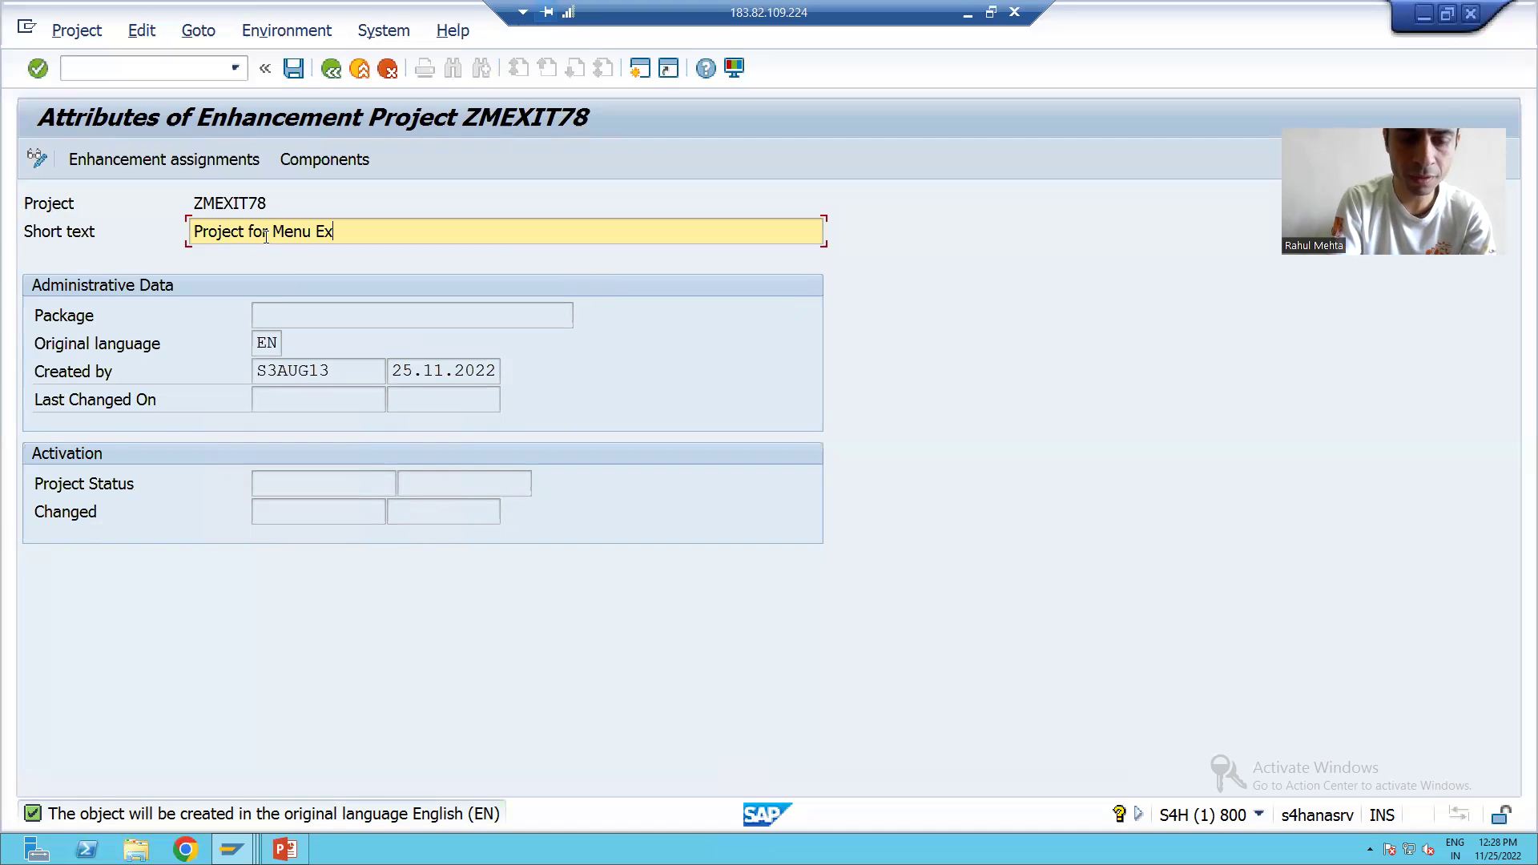
text(it(CA)
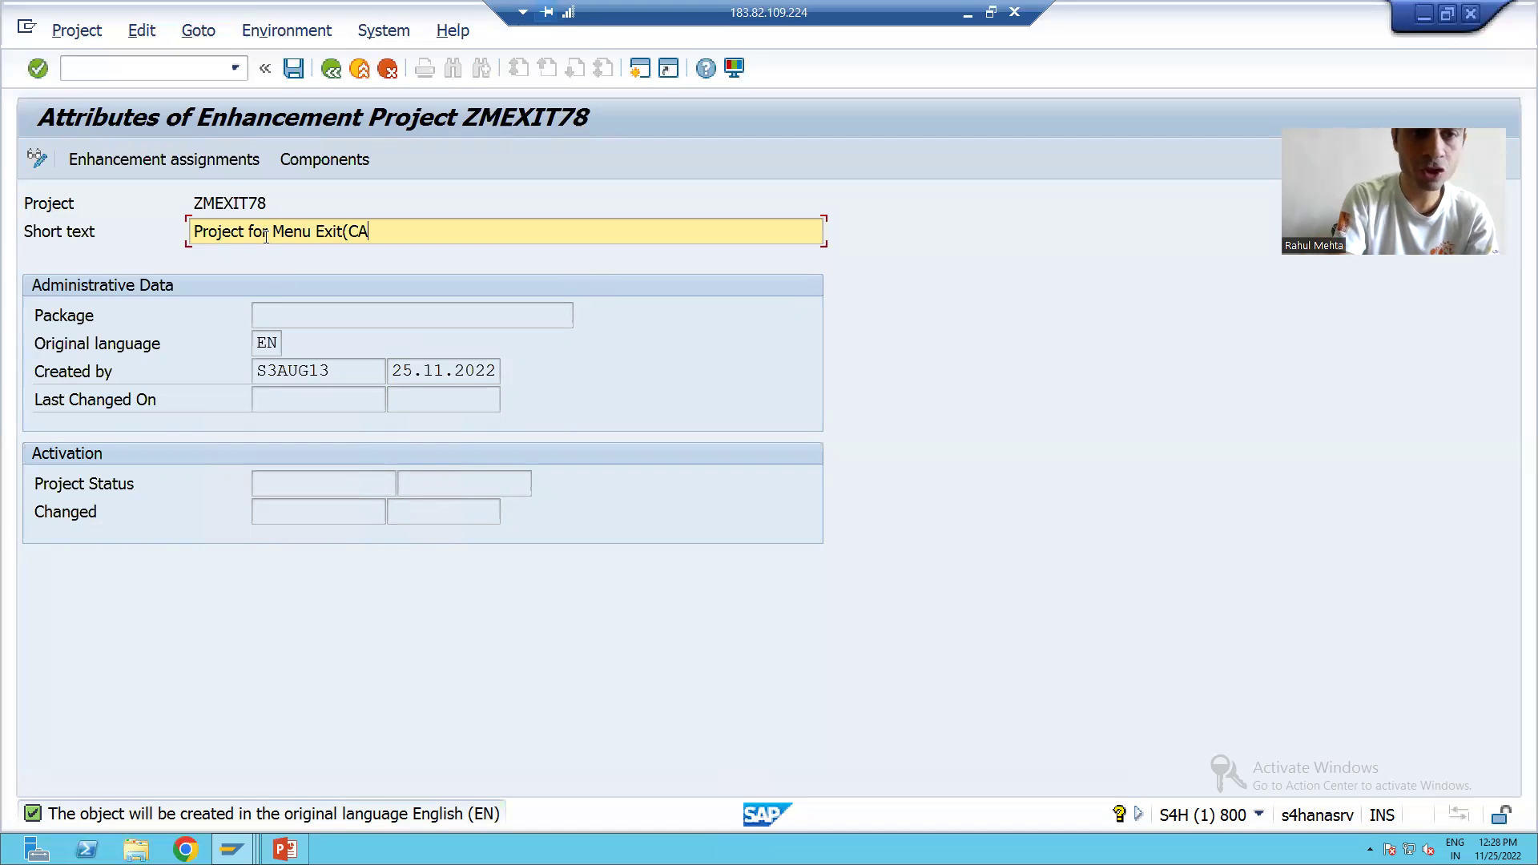
text(T2))
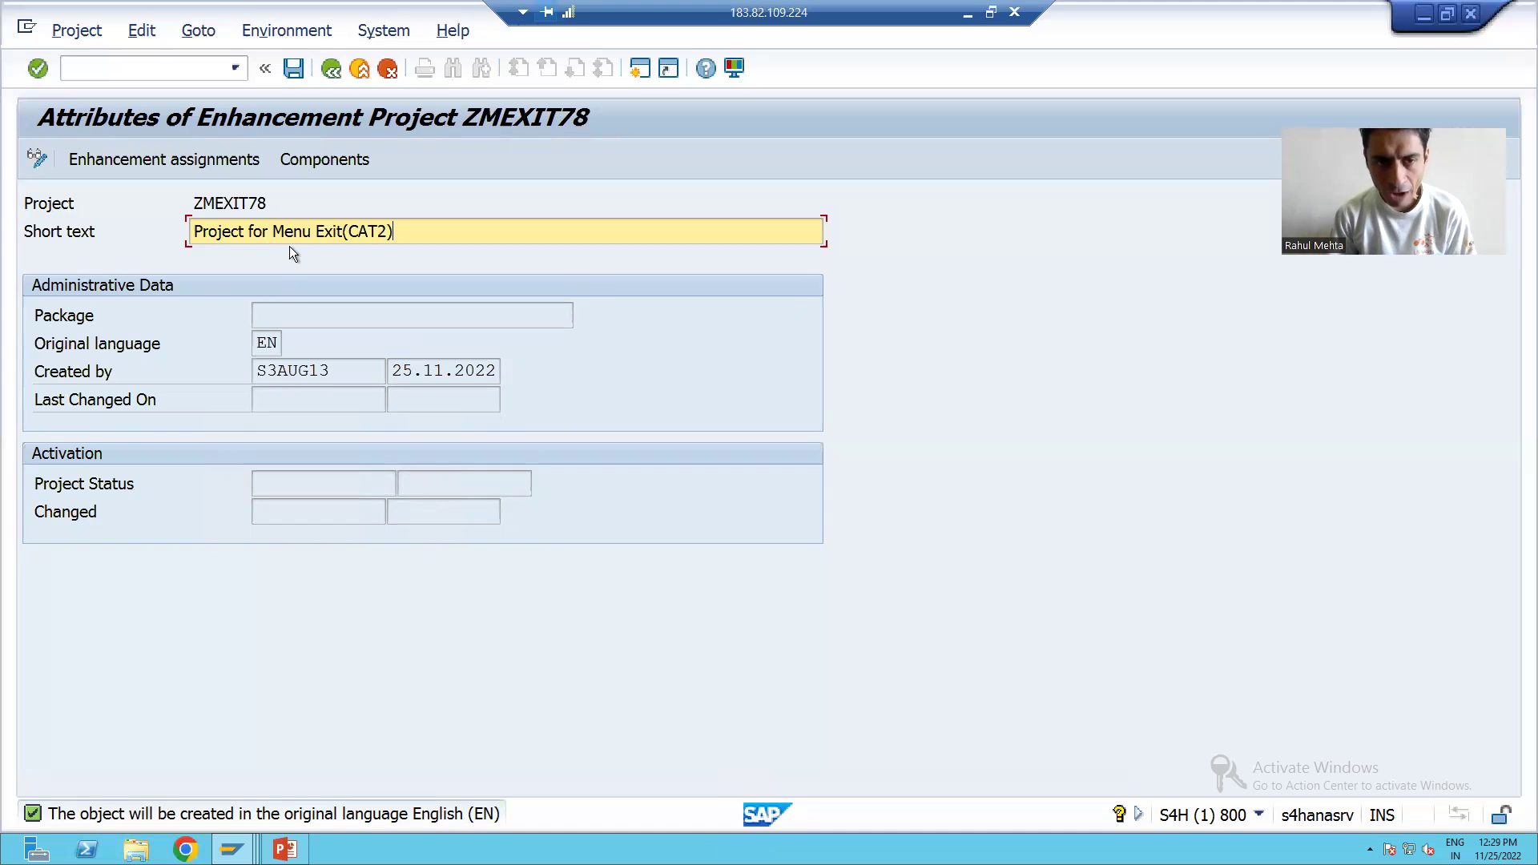
key(alt+Tab)
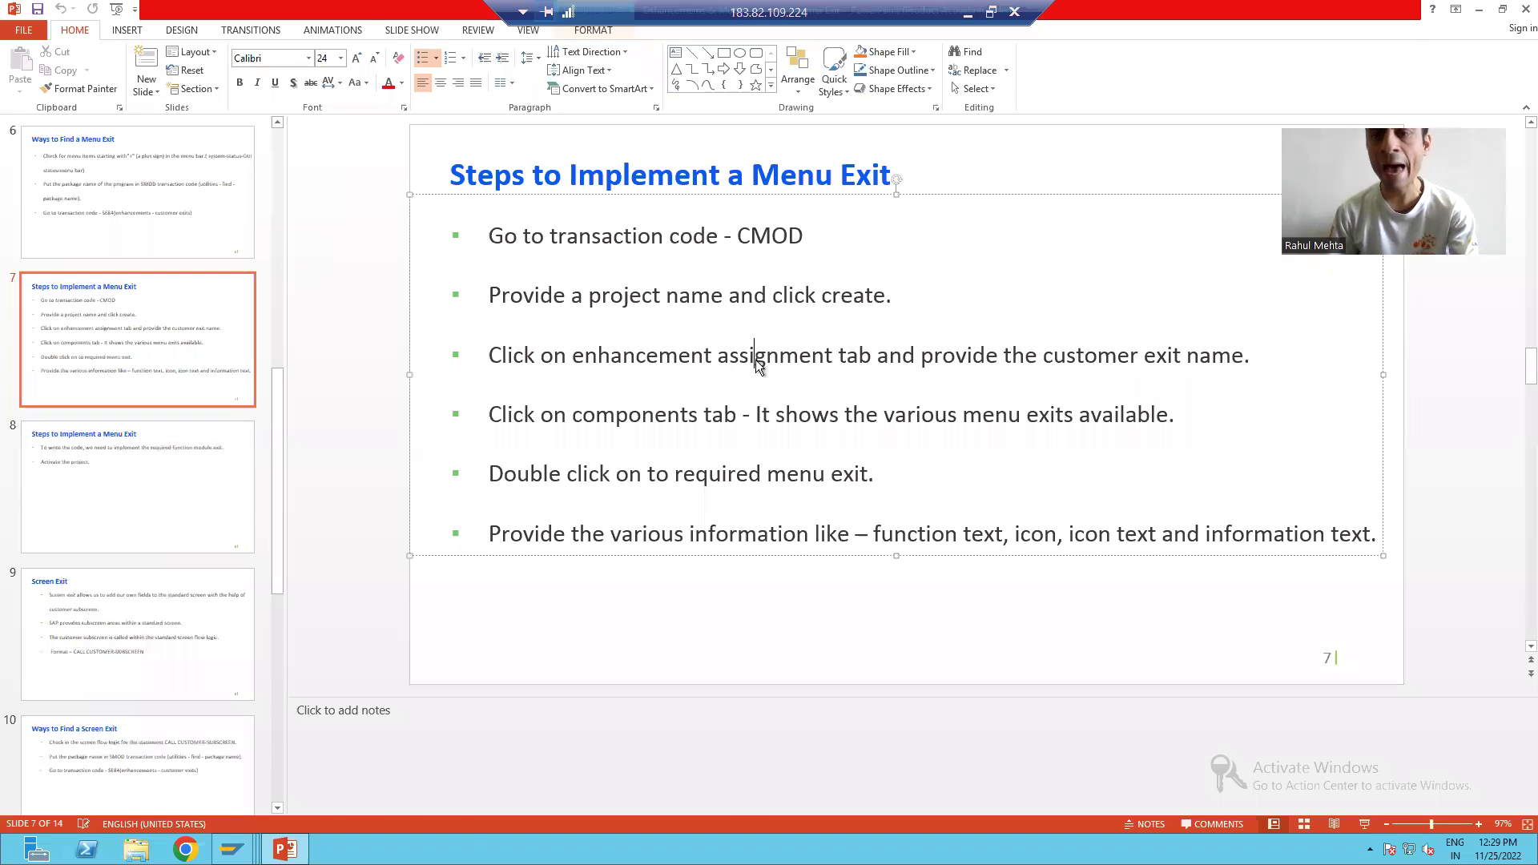
key(alt+Tab)
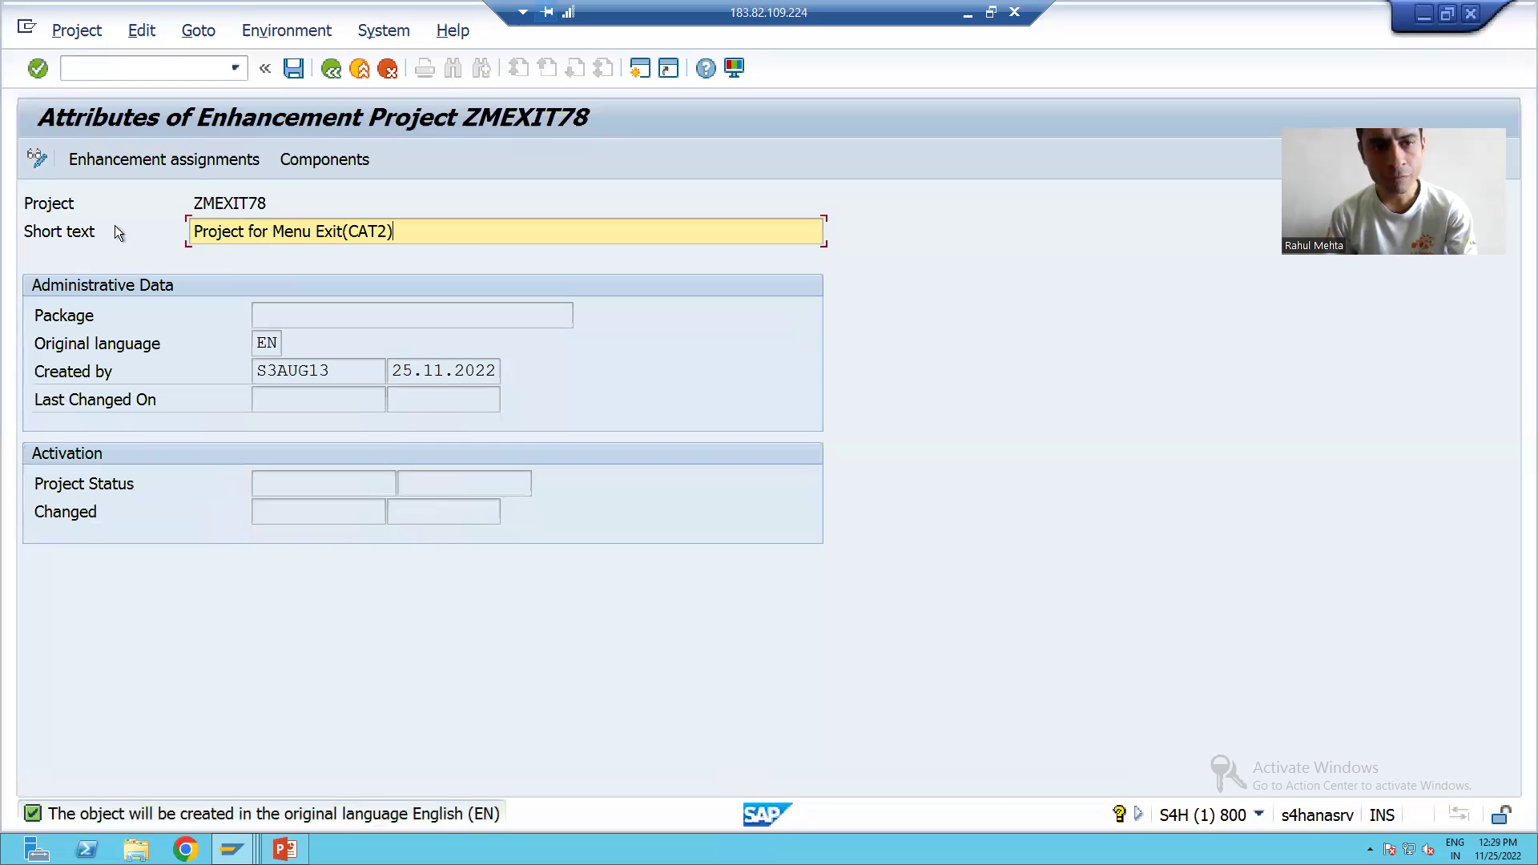
Step: Save ZMEXIT78 as a local object and open its Enhancement assignments list
click(126, 160)
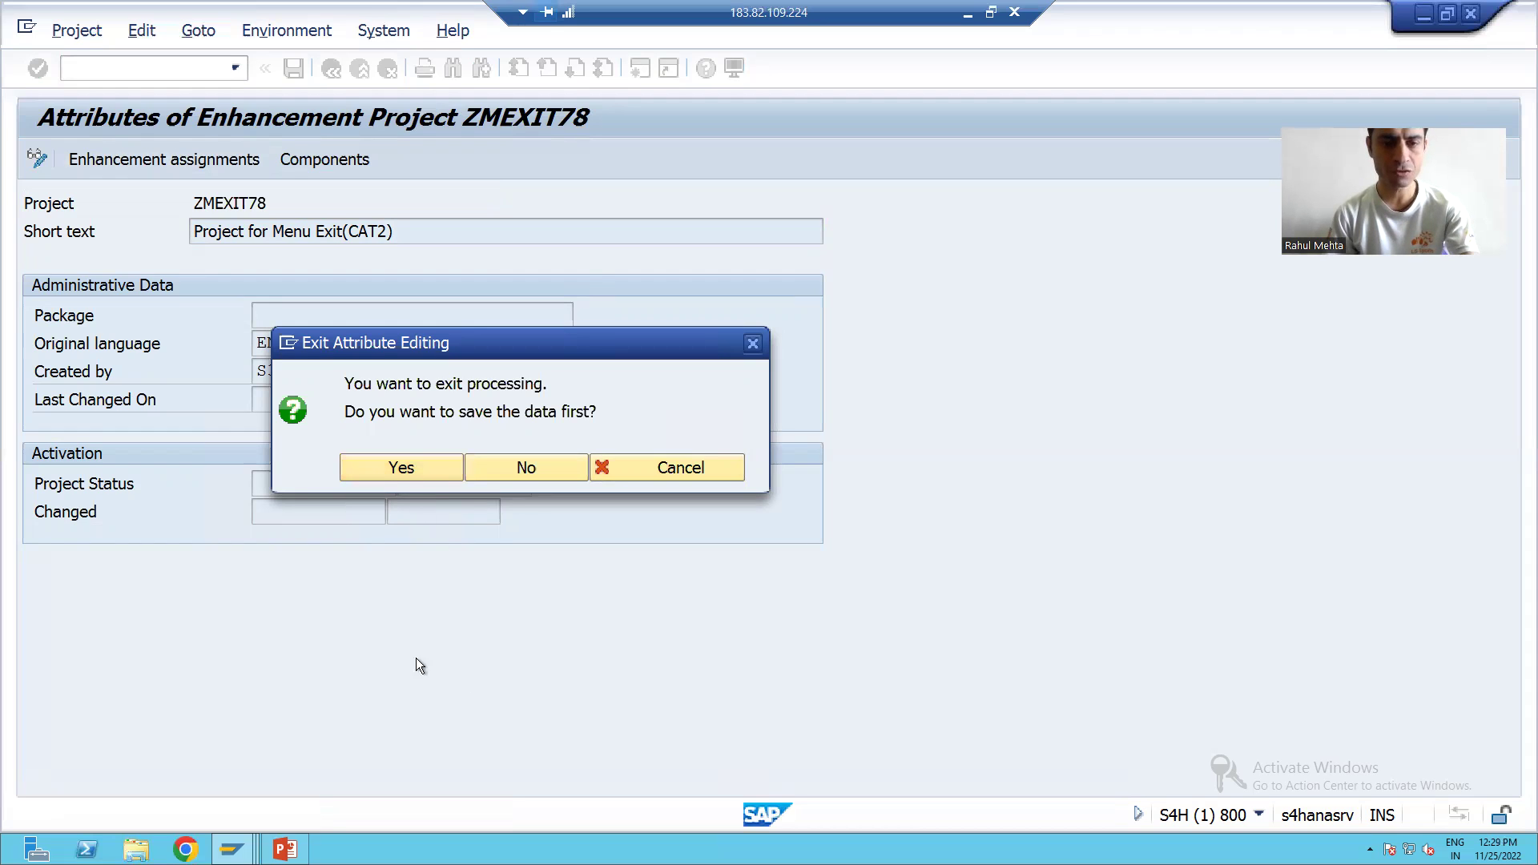
click(377, 472)
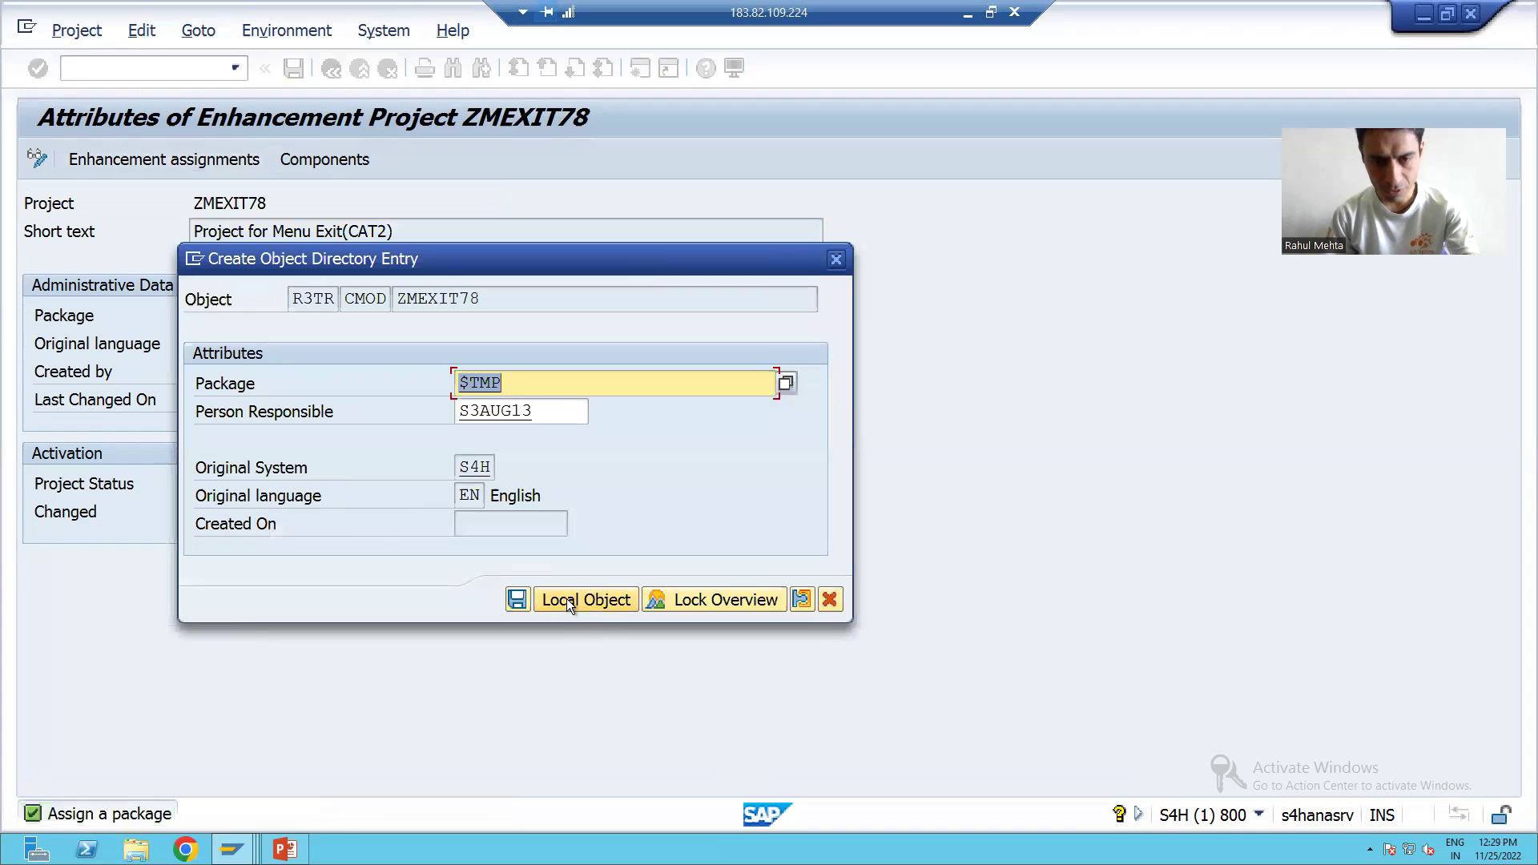
click(566, 600)
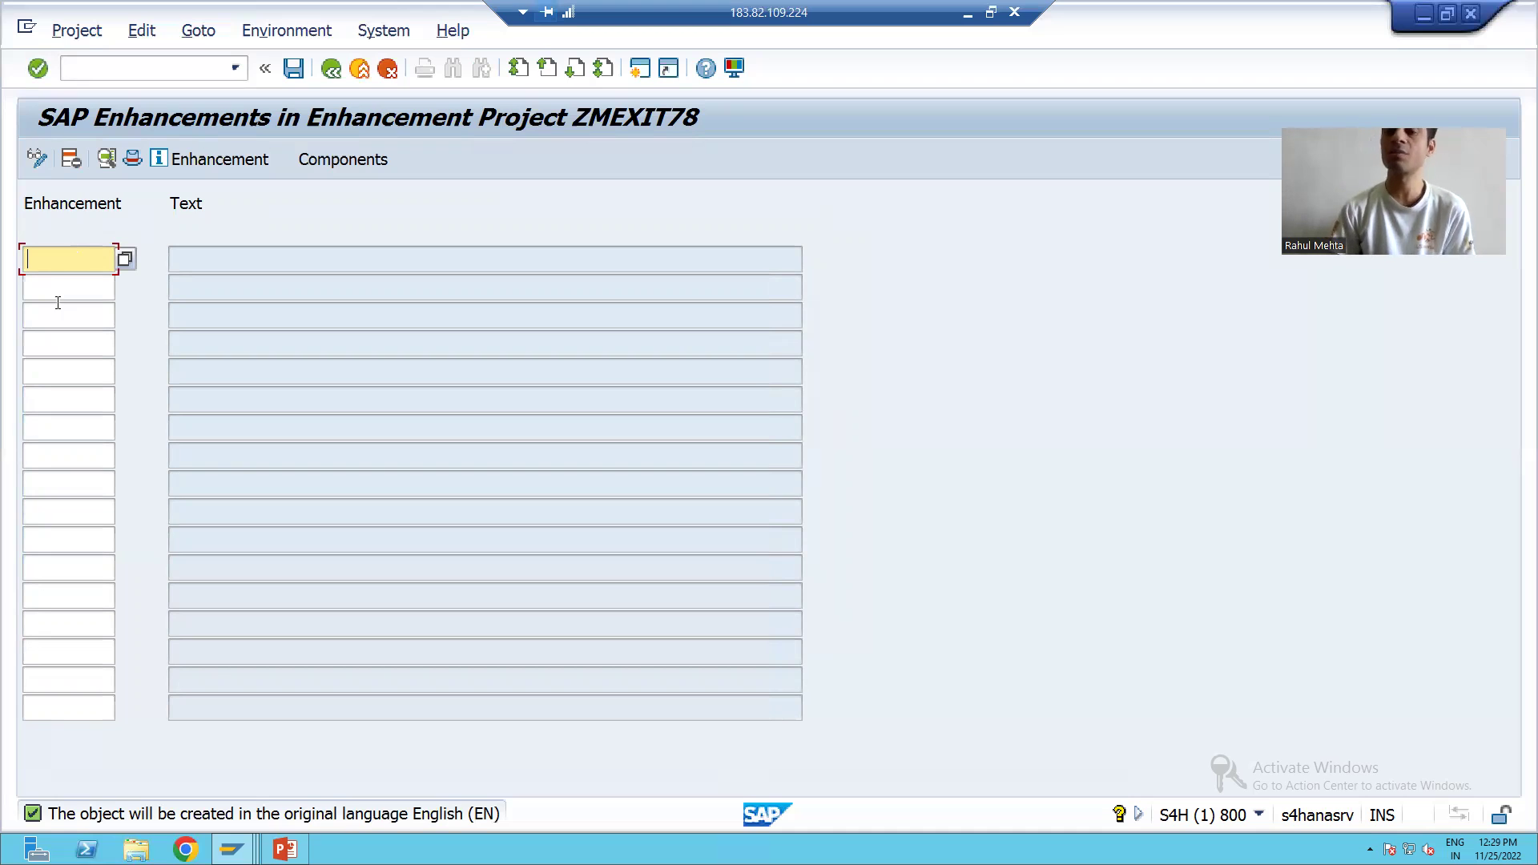
click(101, 68)
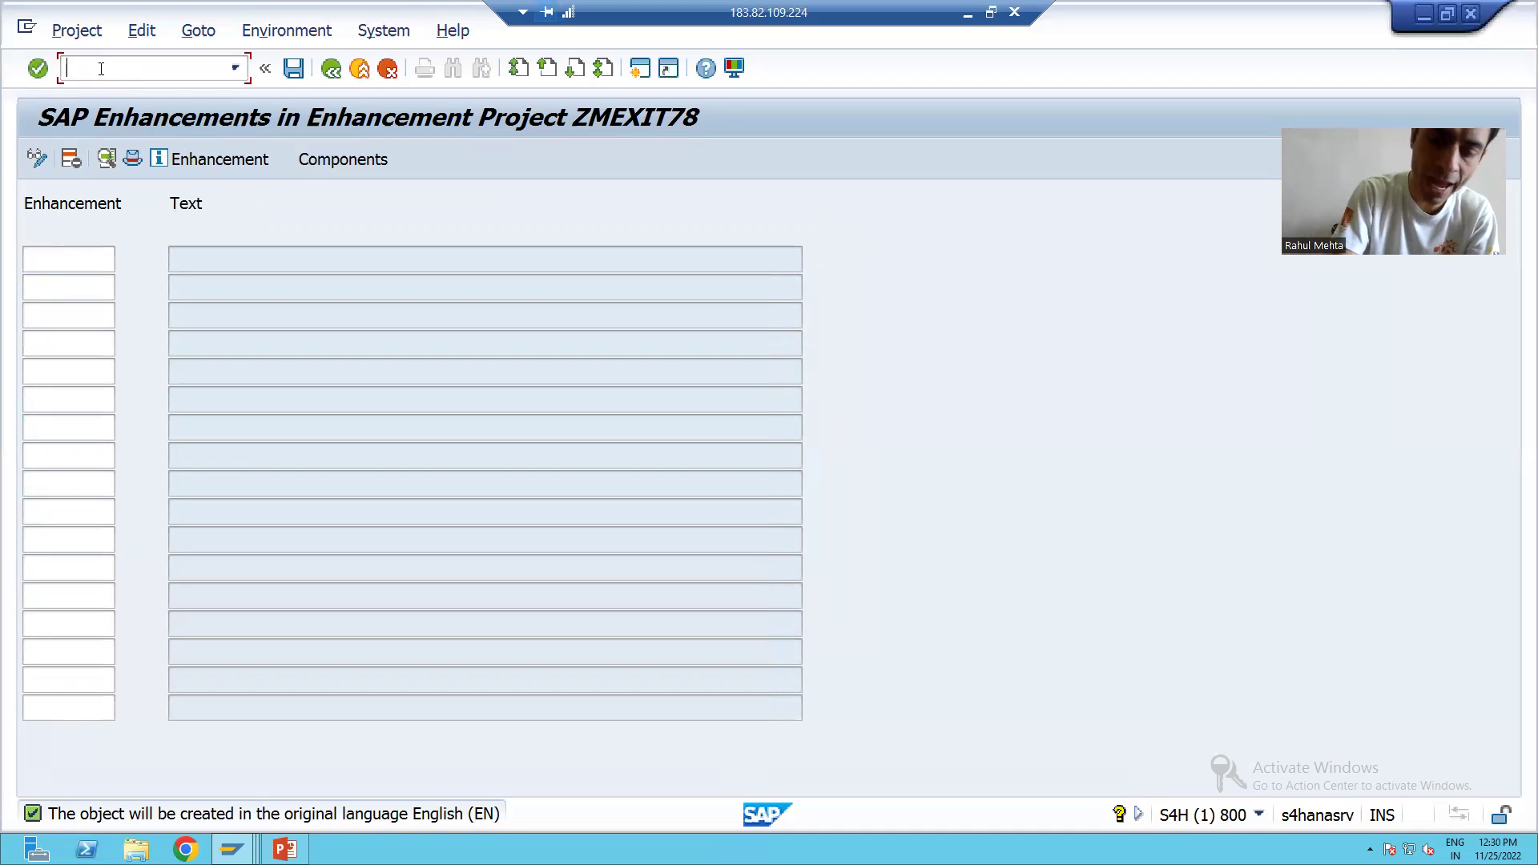
Step: In a new /osmod session, search for exits in package CATS, listing CATS0001–CATS0012
text(/osmod)
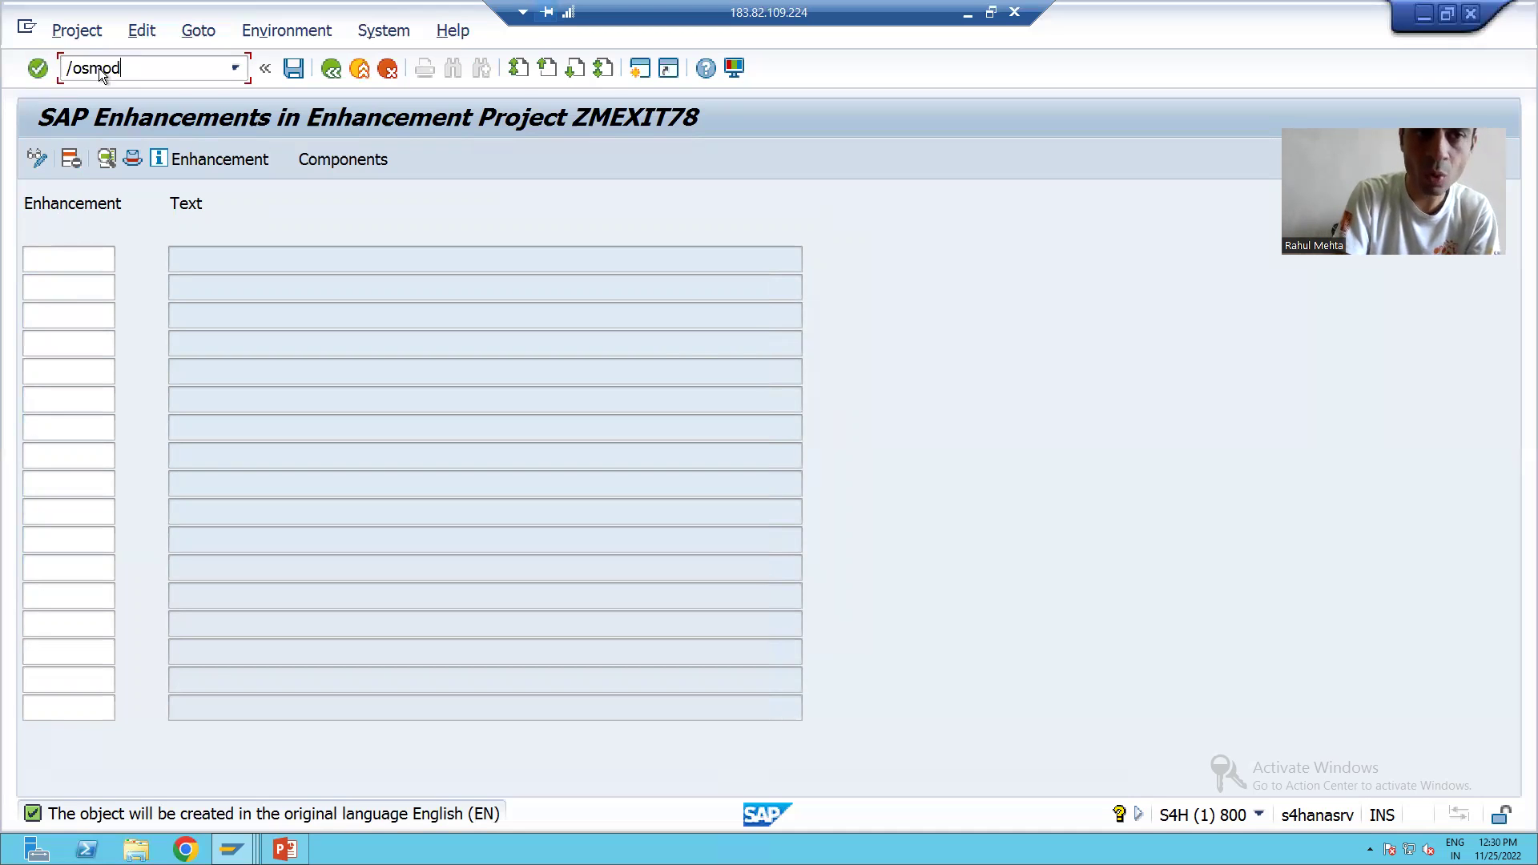
key(Return)
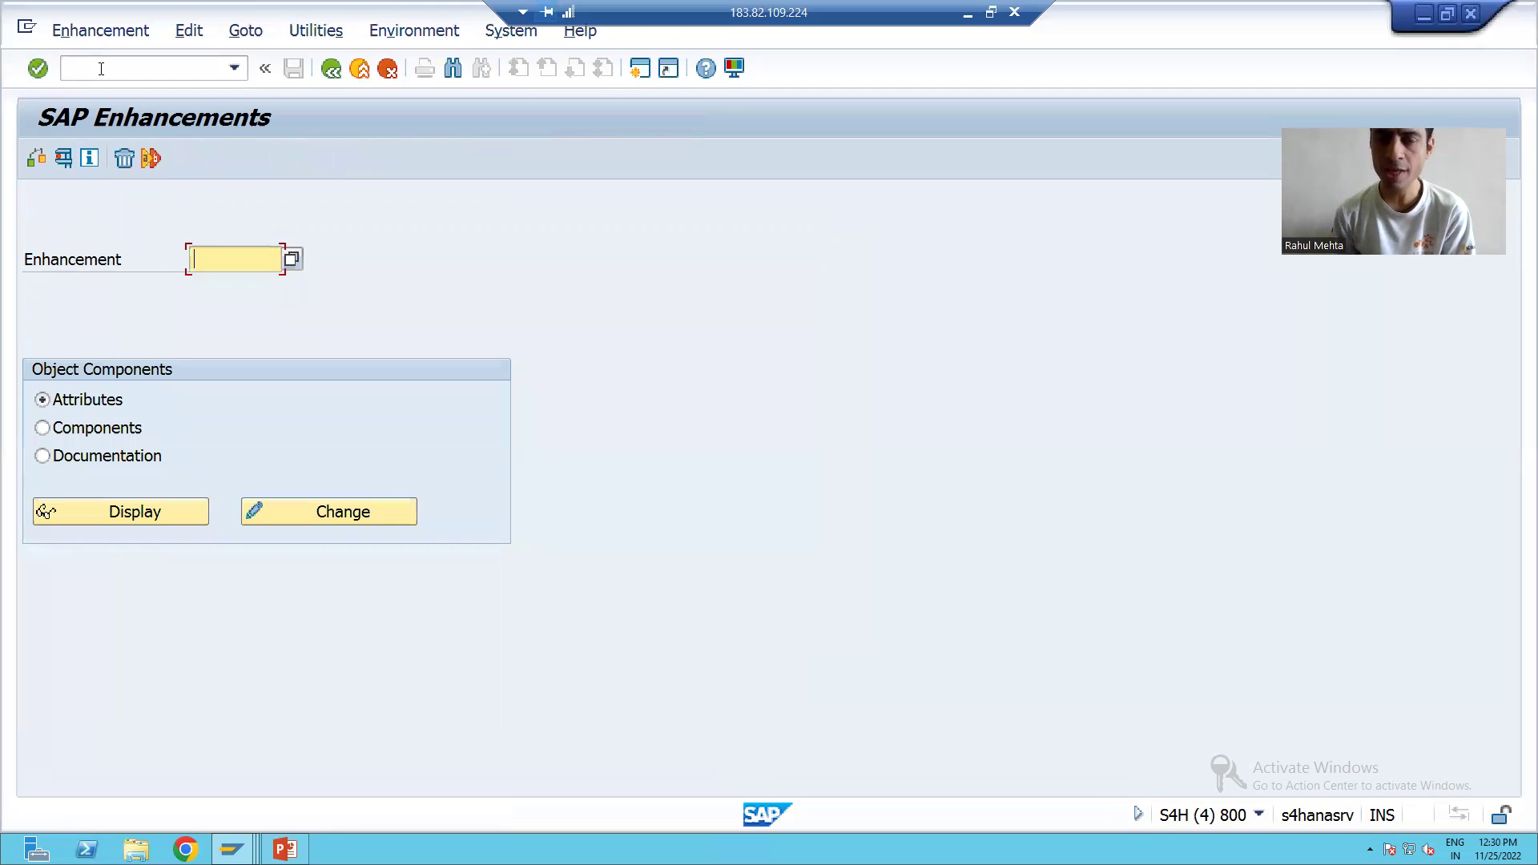
click(277, 46)
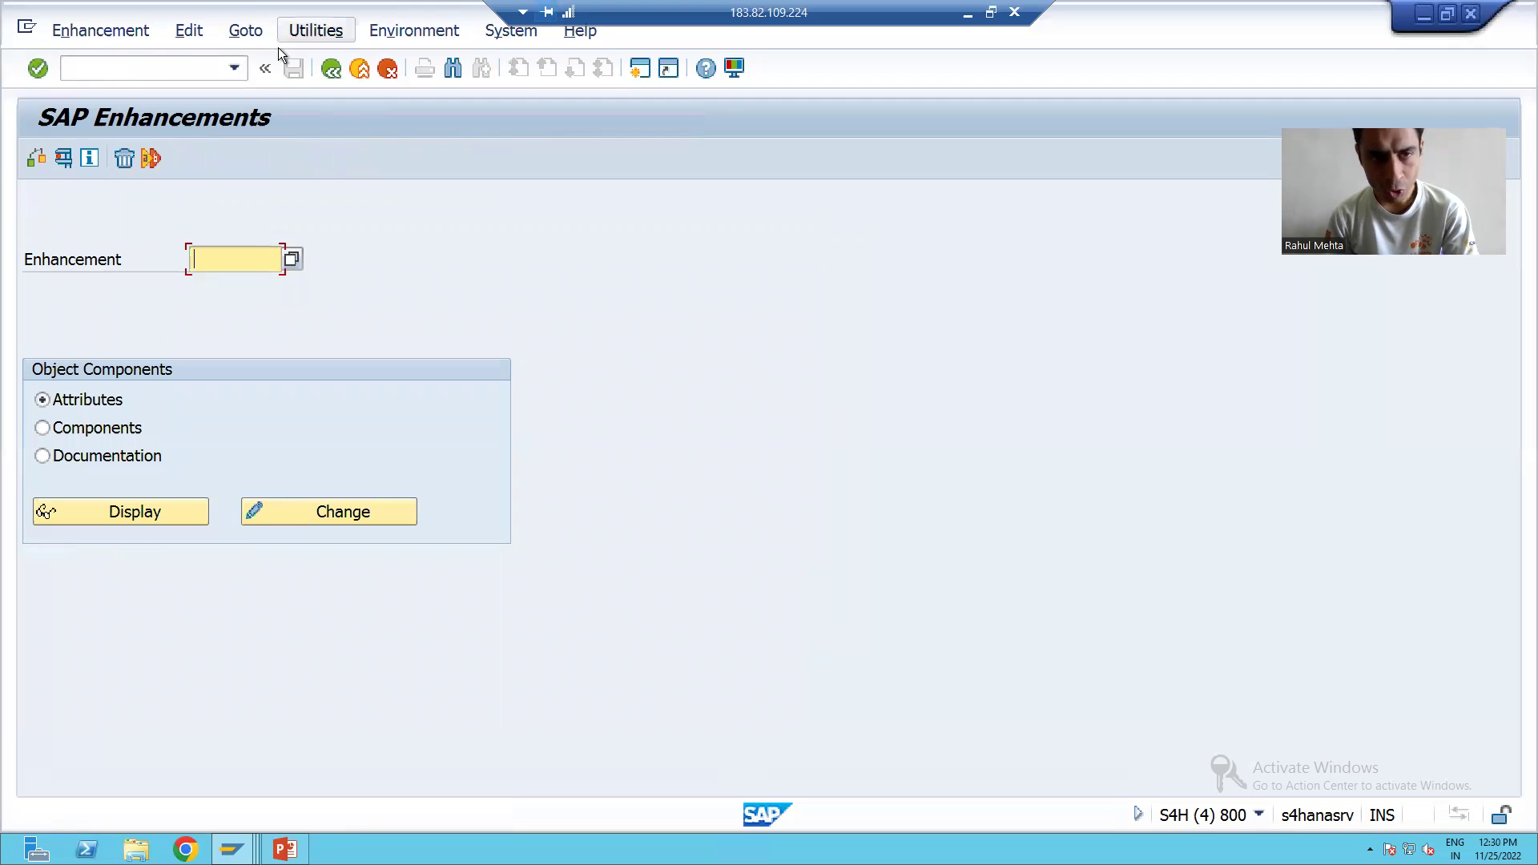
click(280, 53)
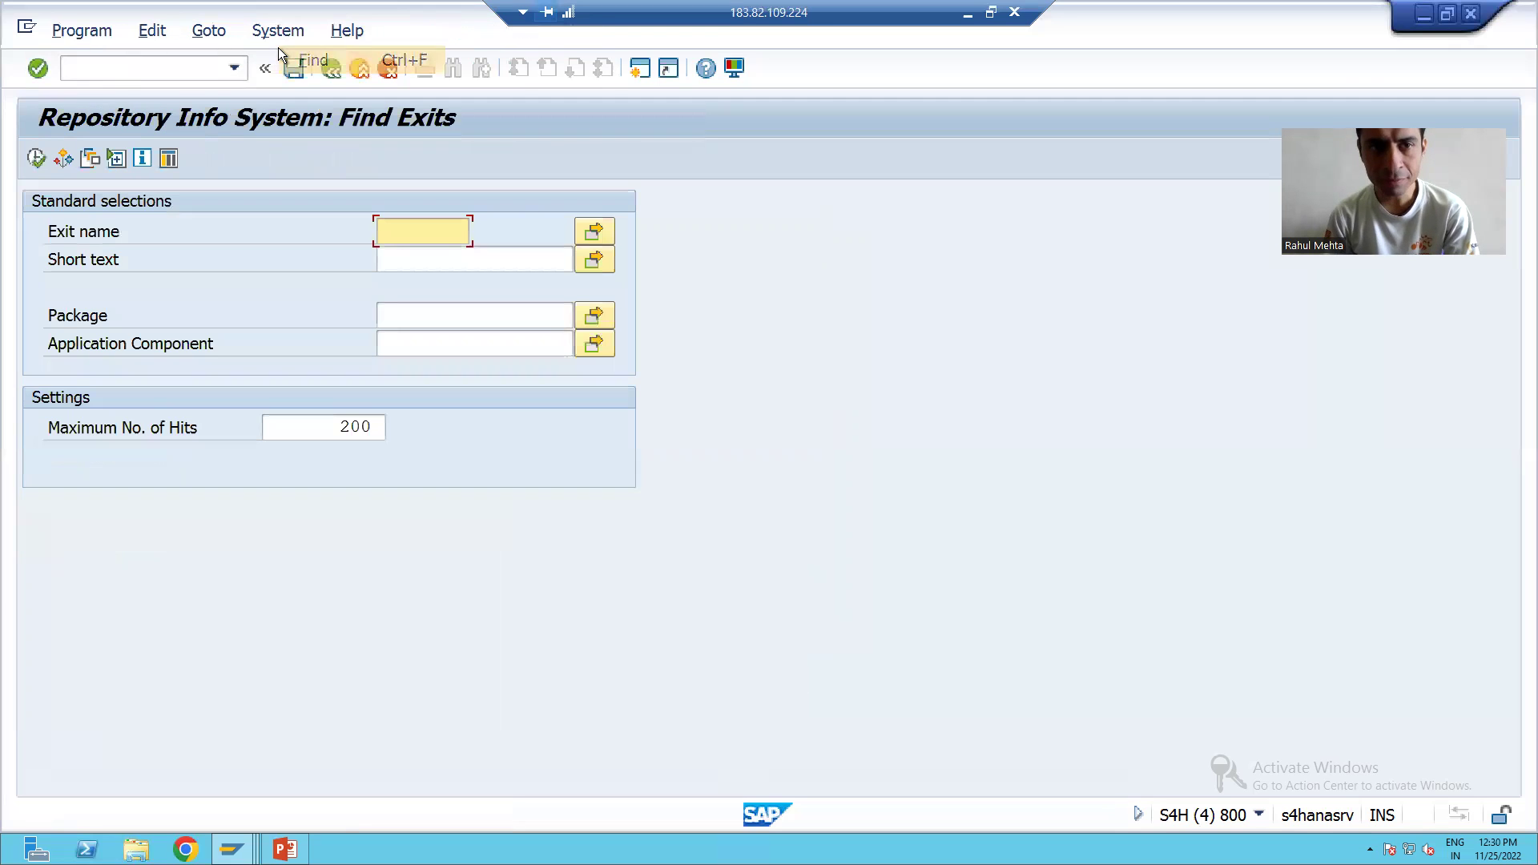
click(393, 316)
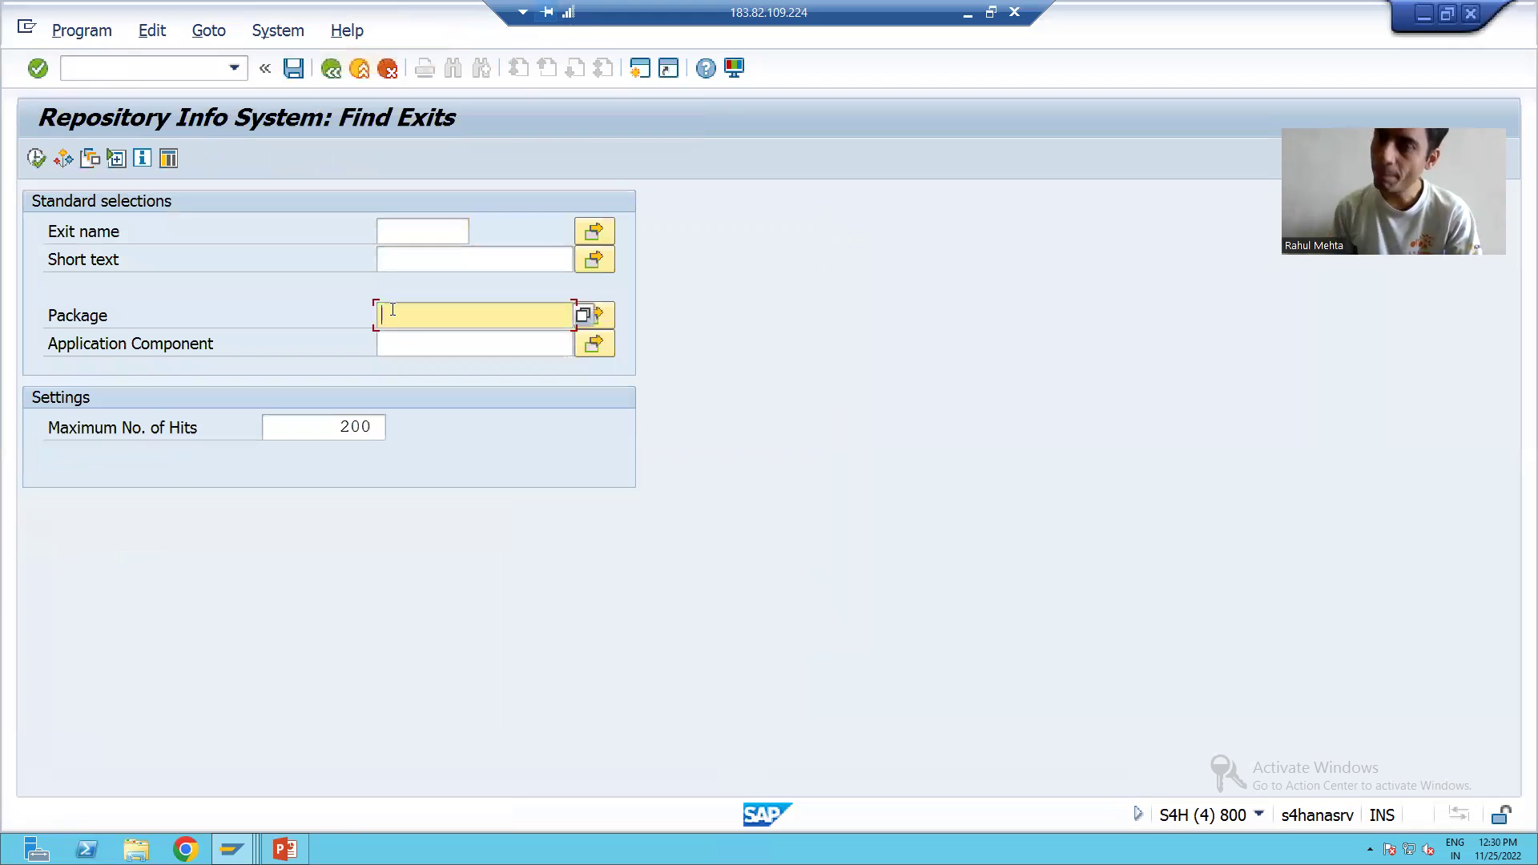
text(C)
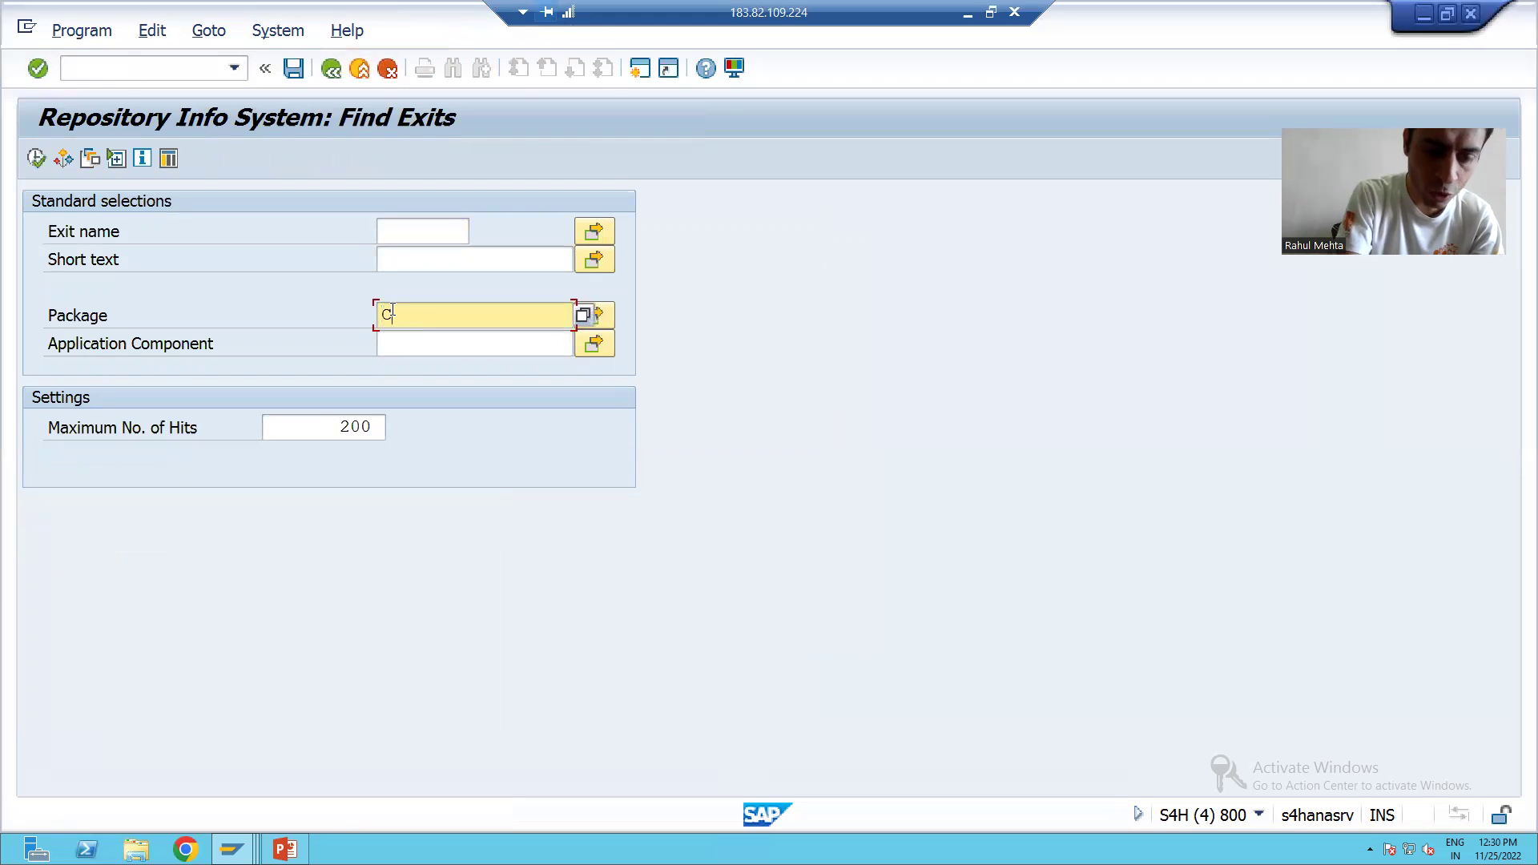
text(ATS)
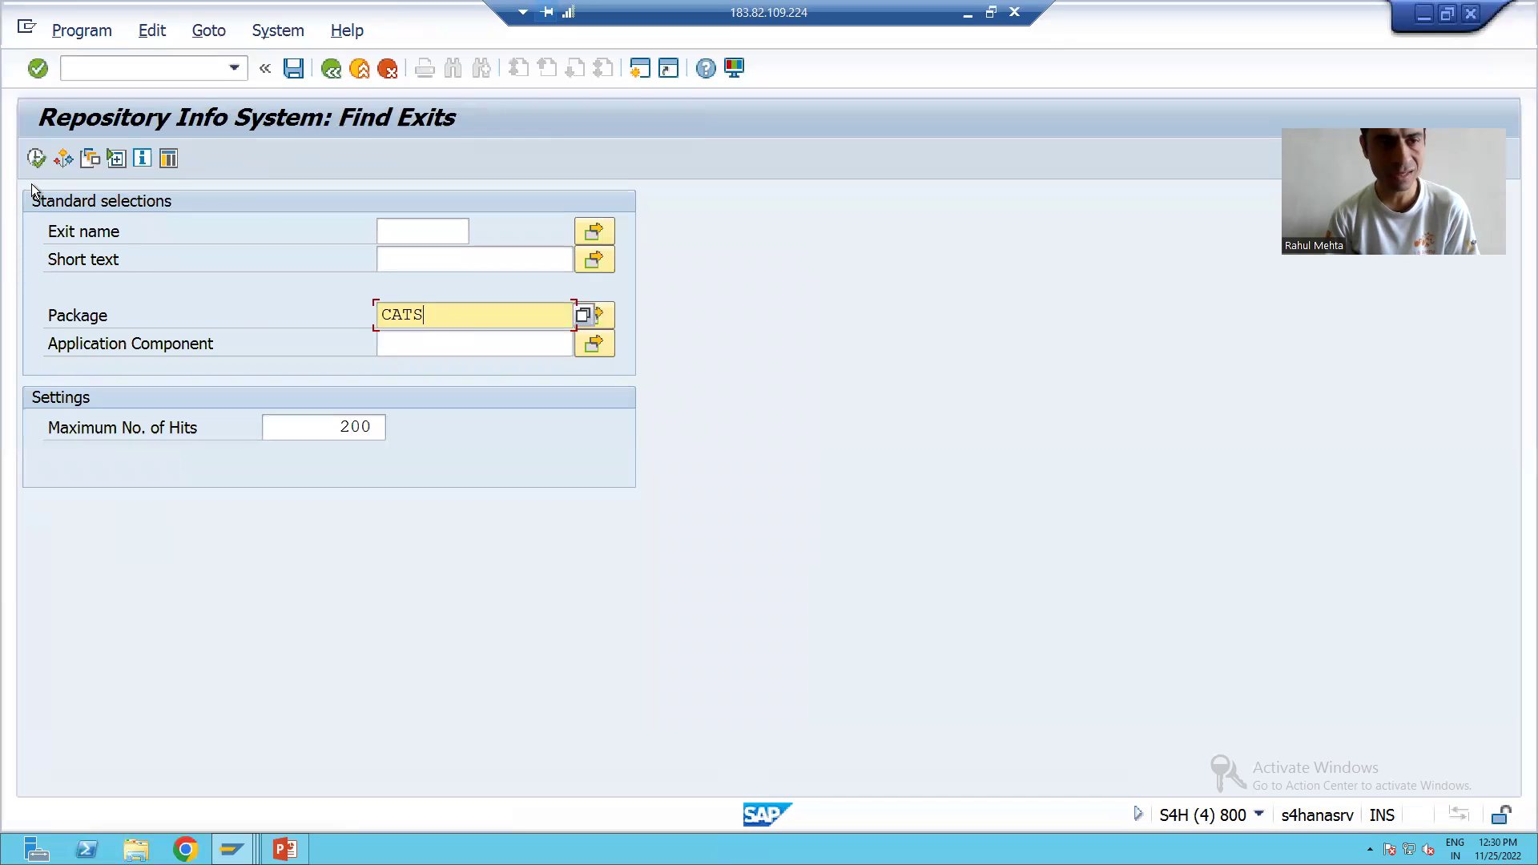
click(37, 158)
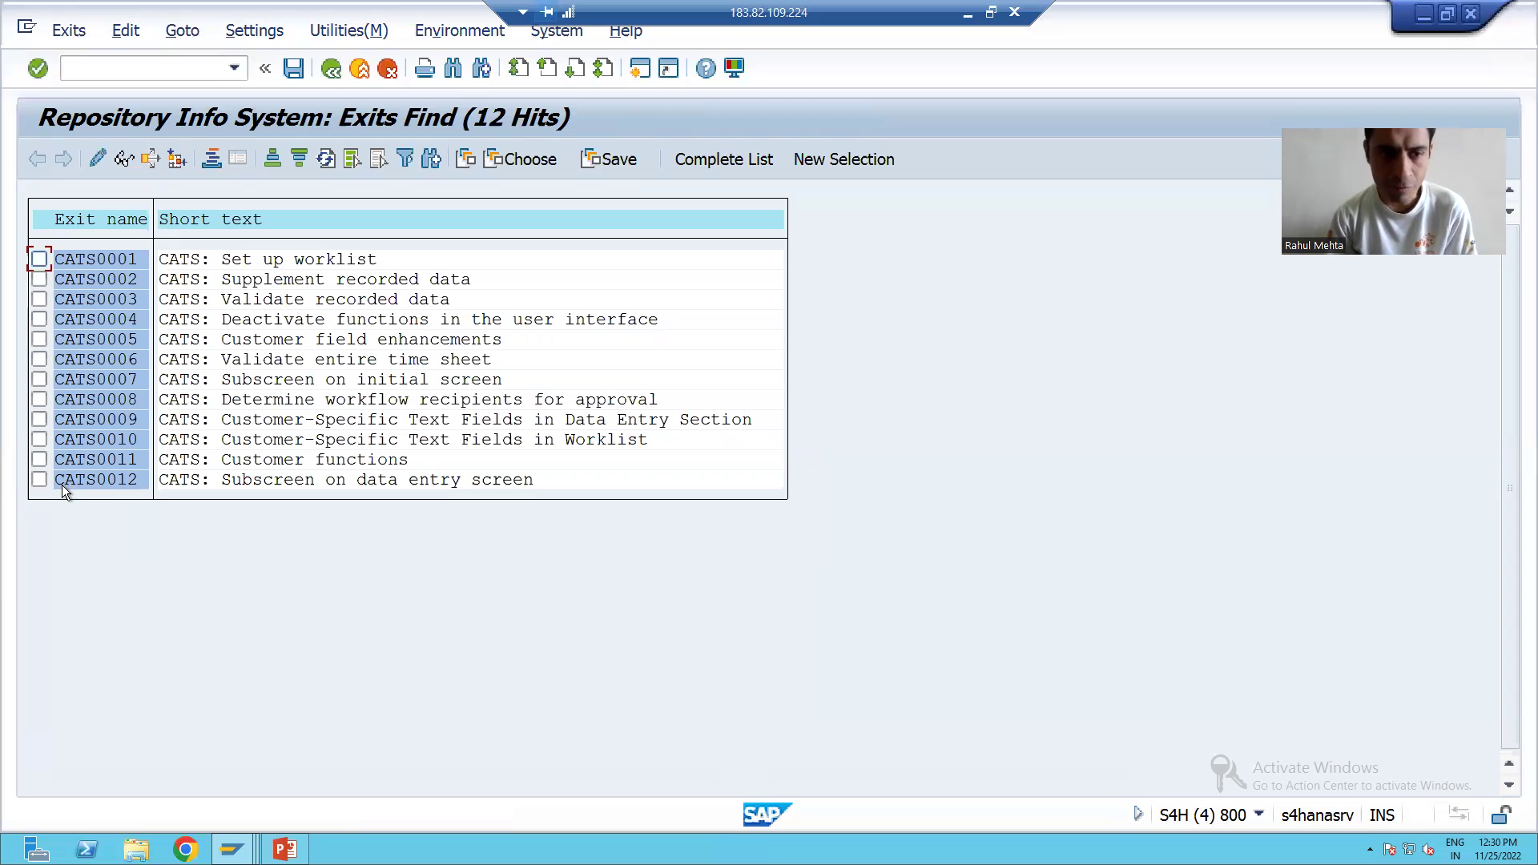
click(60, 463)
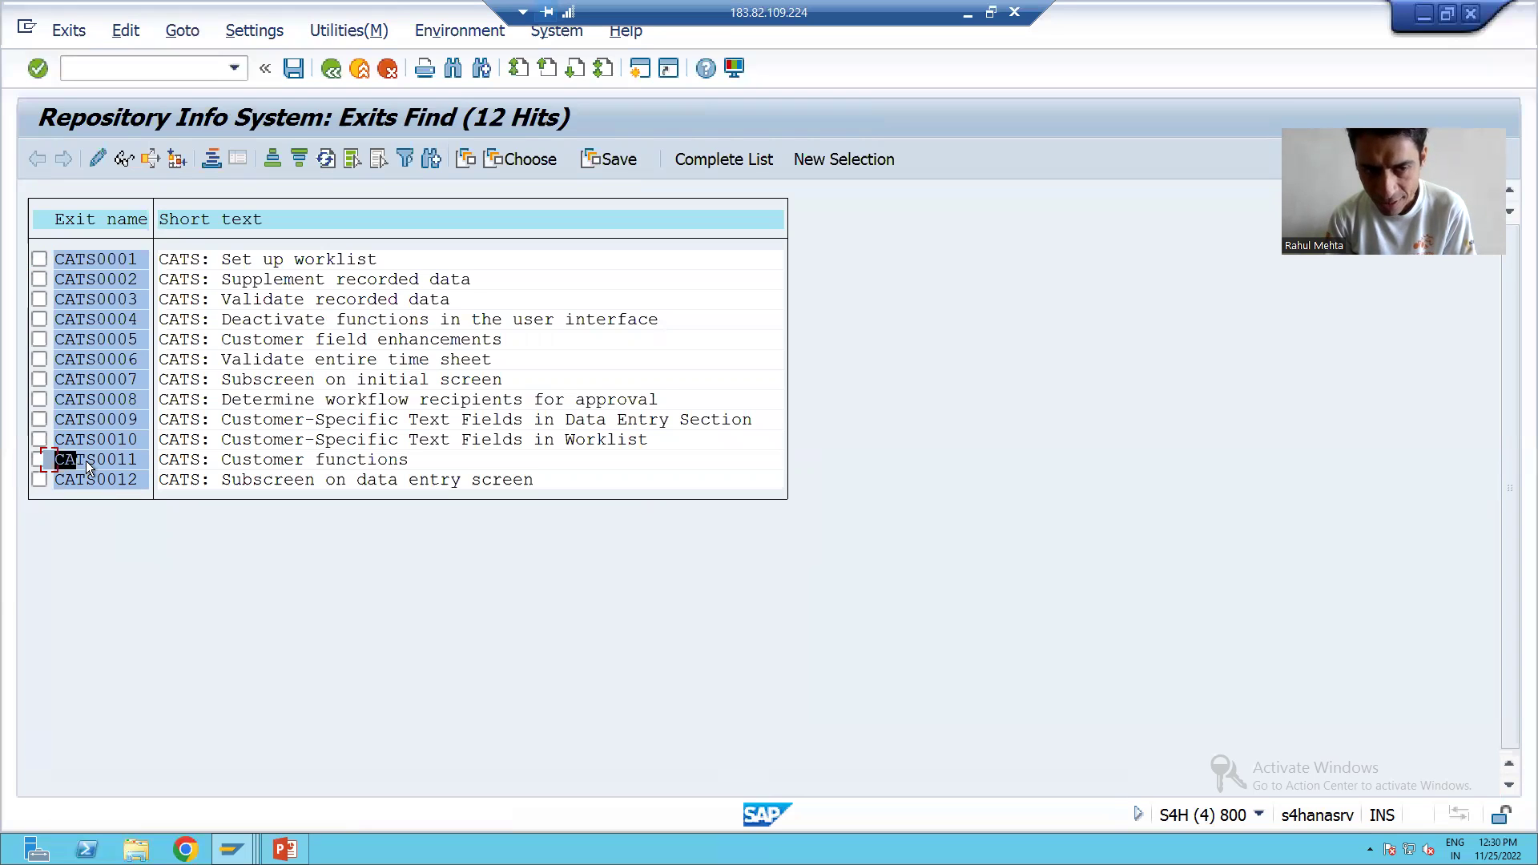
click(108, 460)
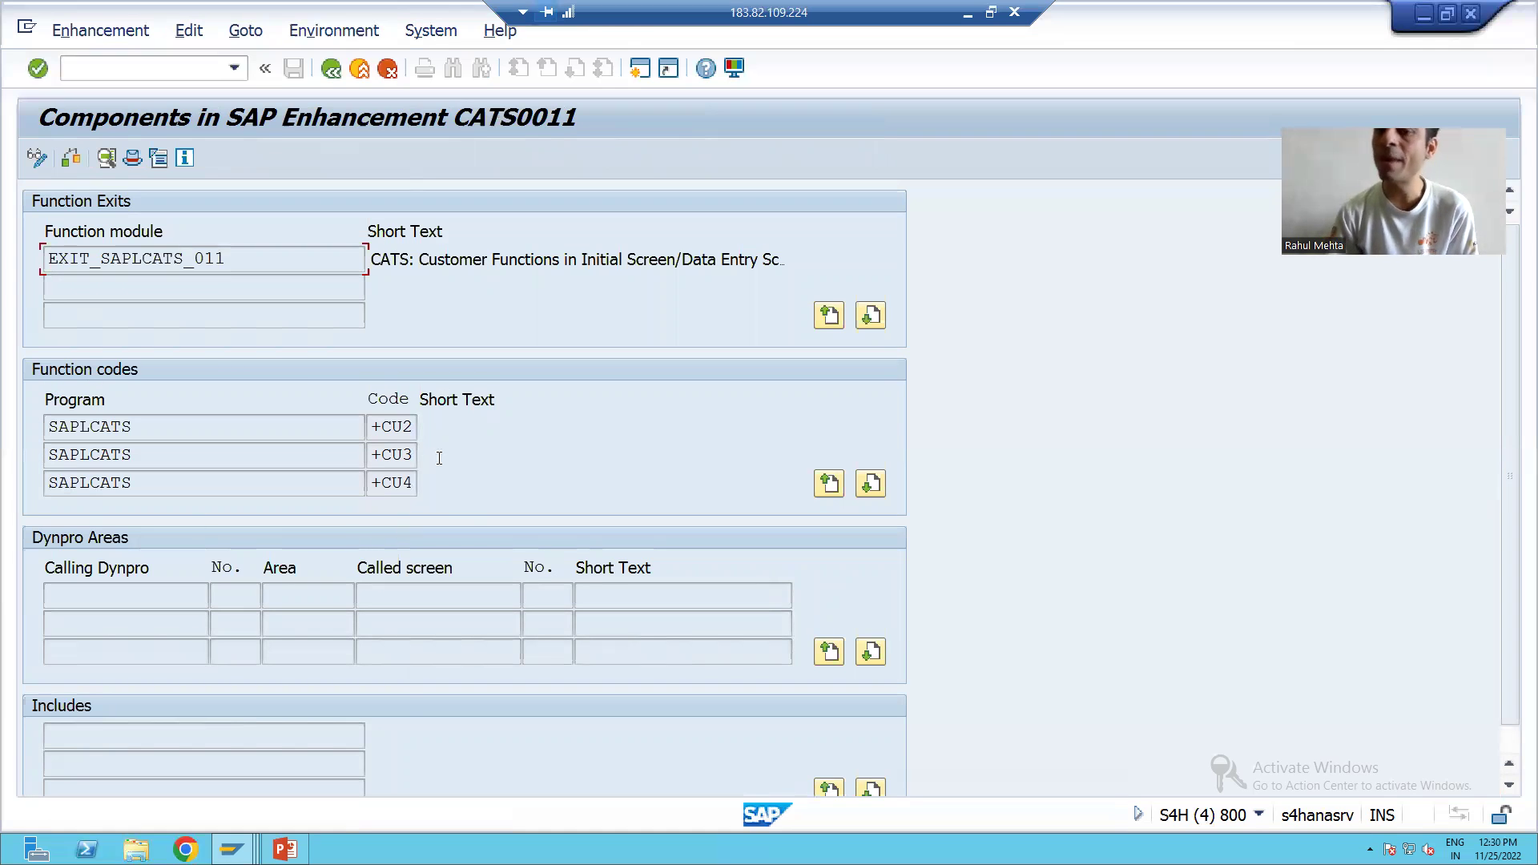
click(333, 80)
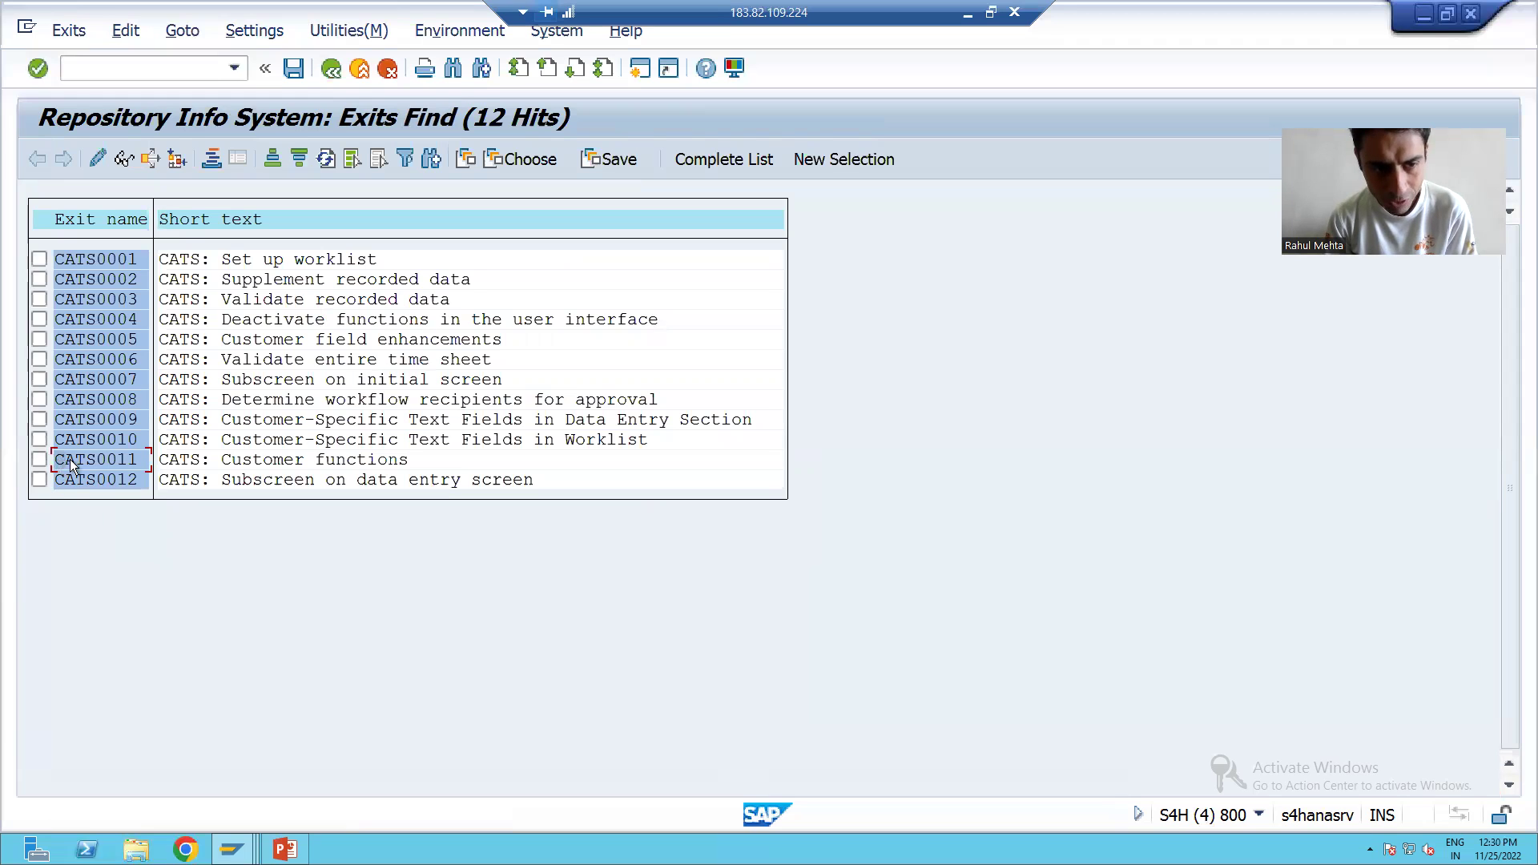
key(F3)
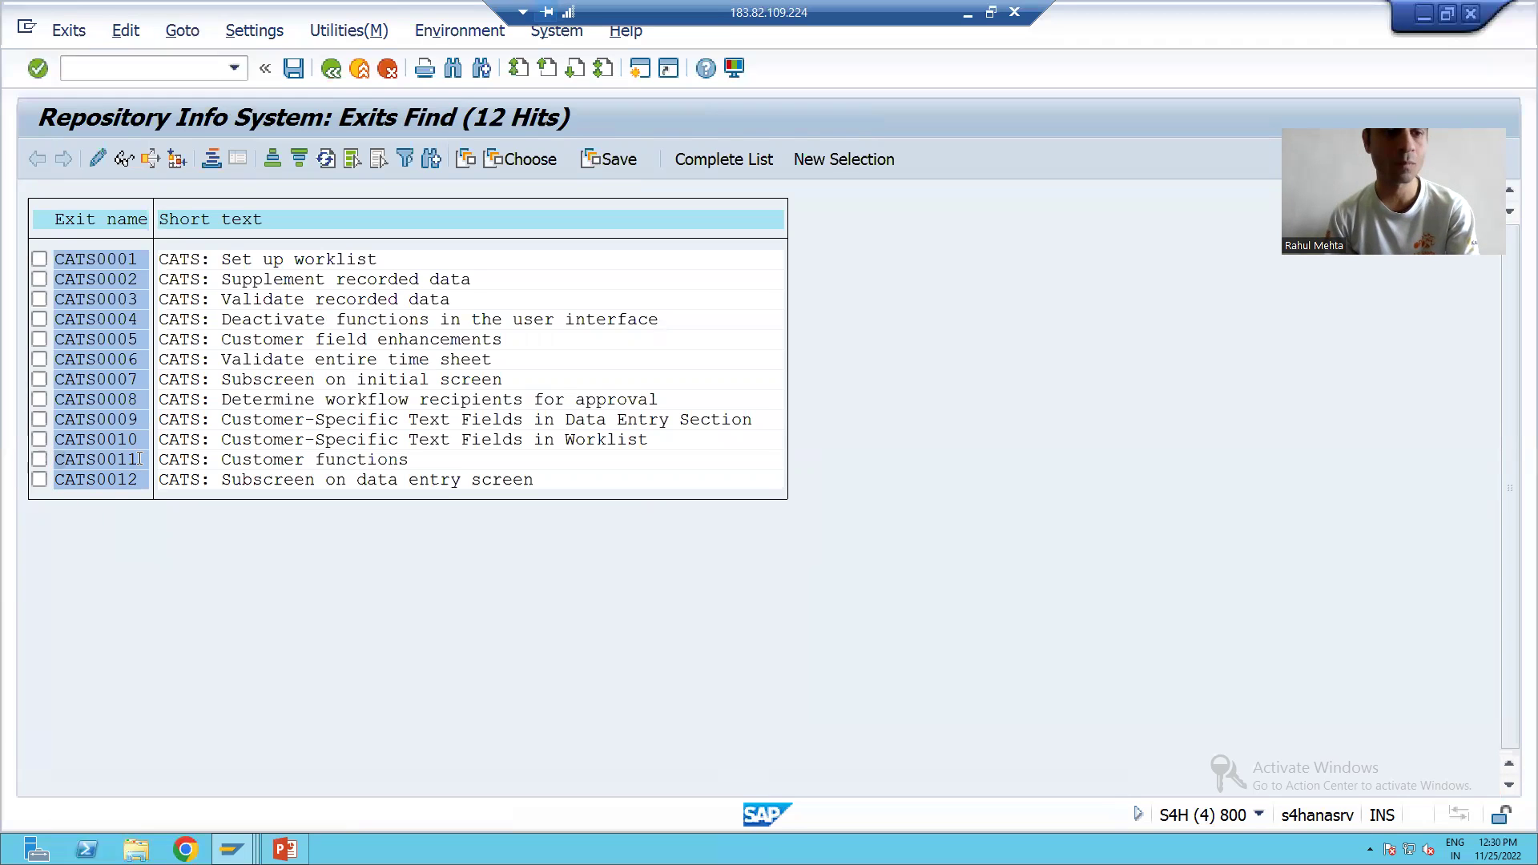
Step: Paste CATS0011 as ZMEXIT78's enhancement, confirm it, and request its Components
text(CATS0011)
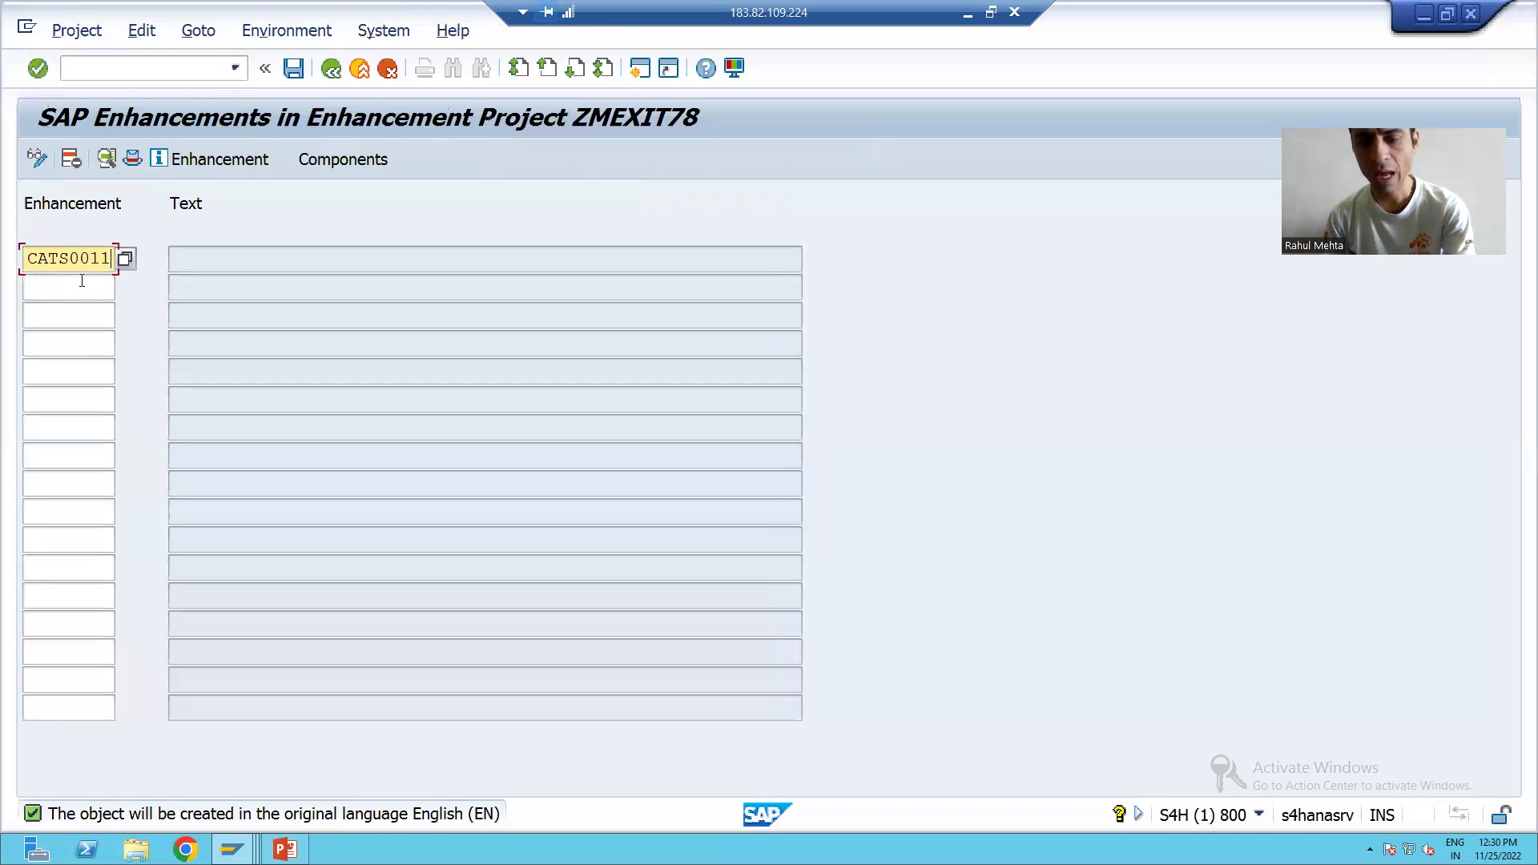
key(Return)
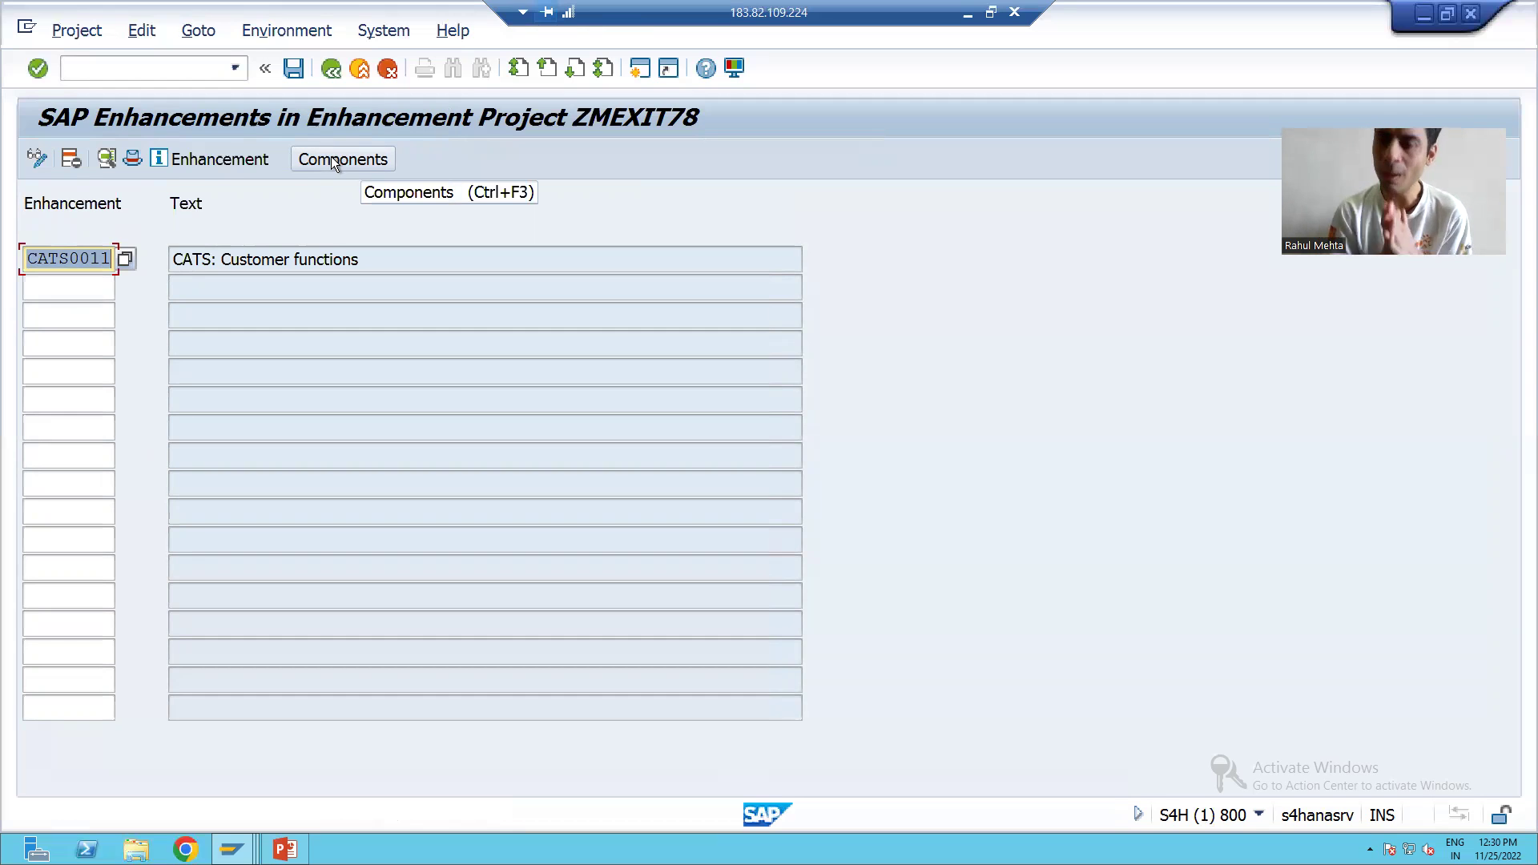
click(92, 261)
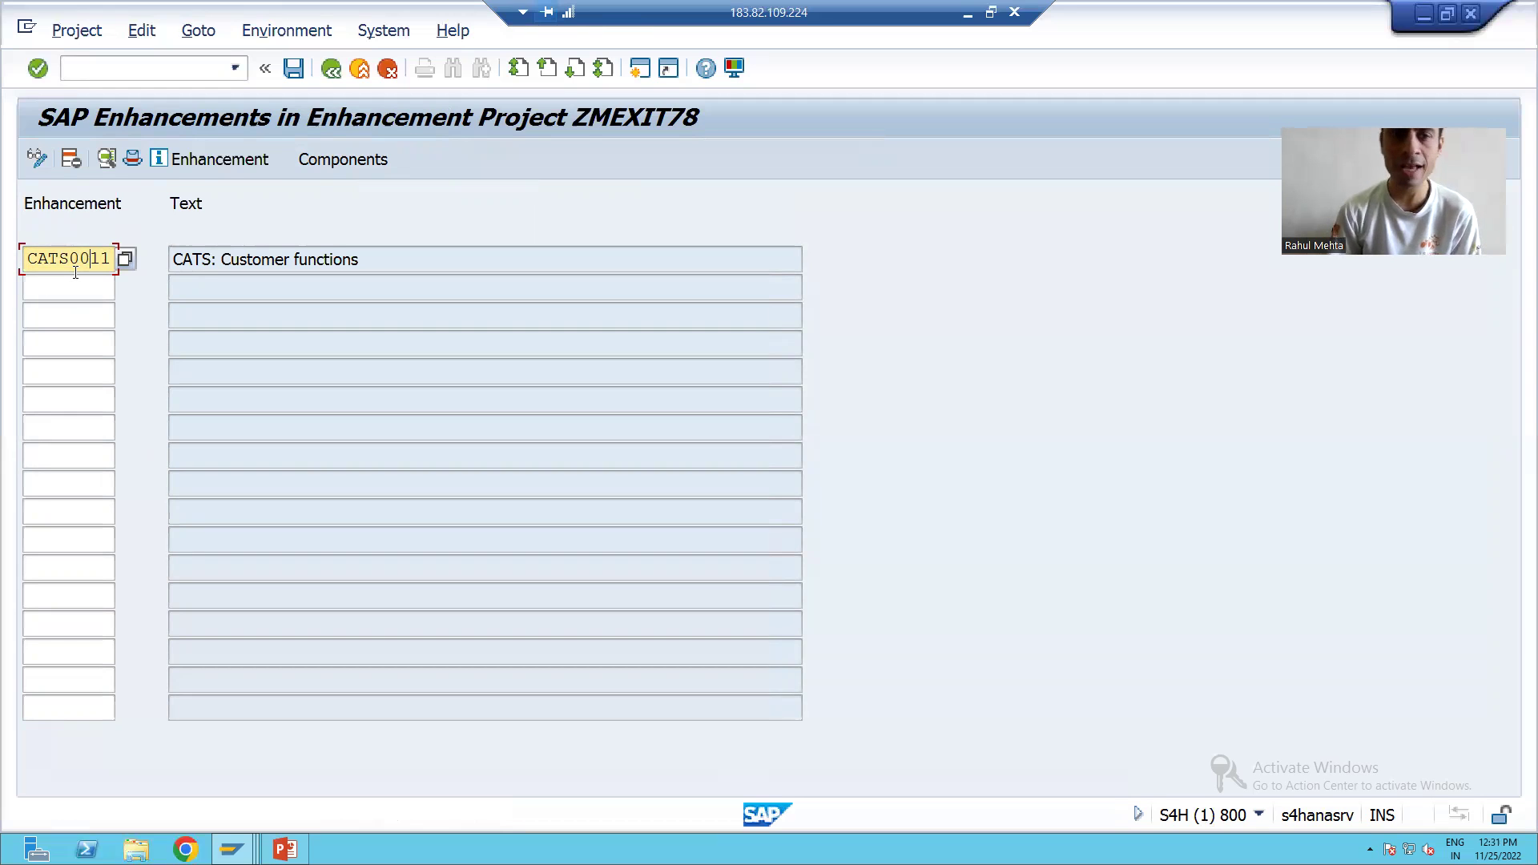
click(324, 161)
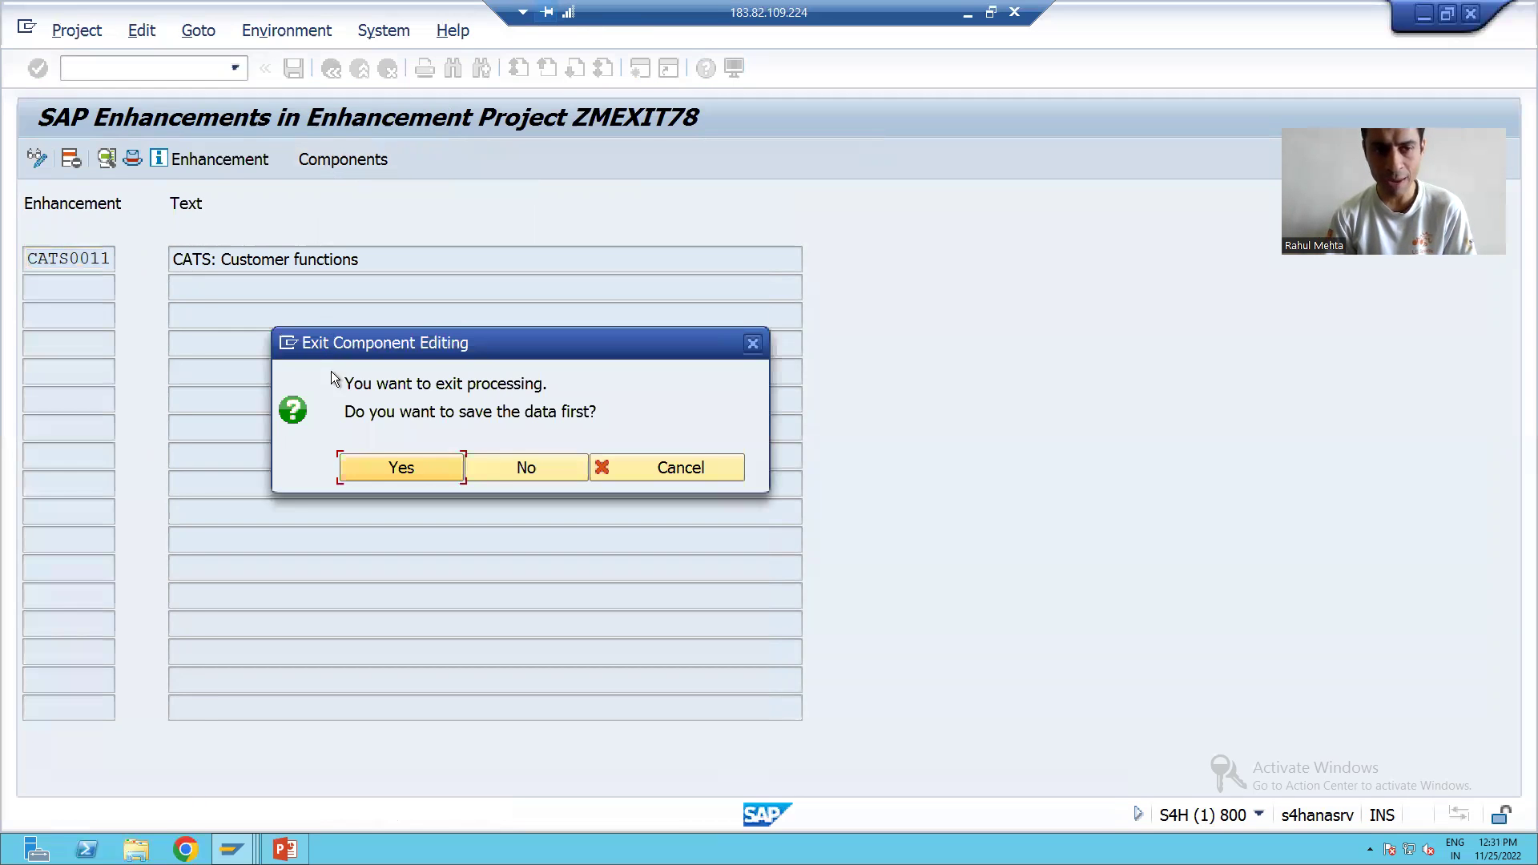
Step: Save ZMEXIT78 and compare its components with CATS0011 in the SMOD exits list
click(367, 467)
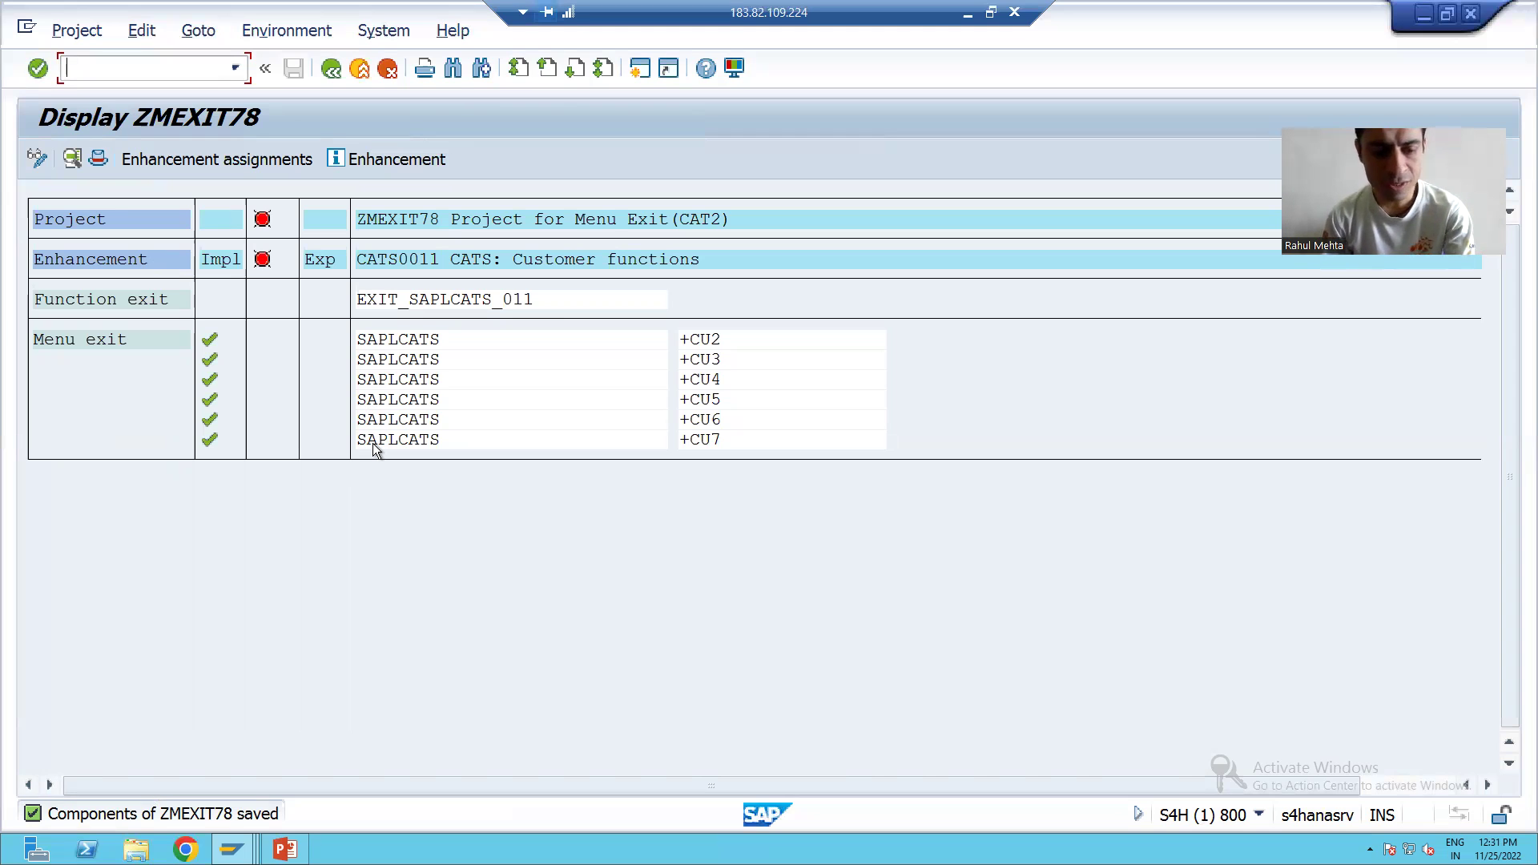
key(F3)
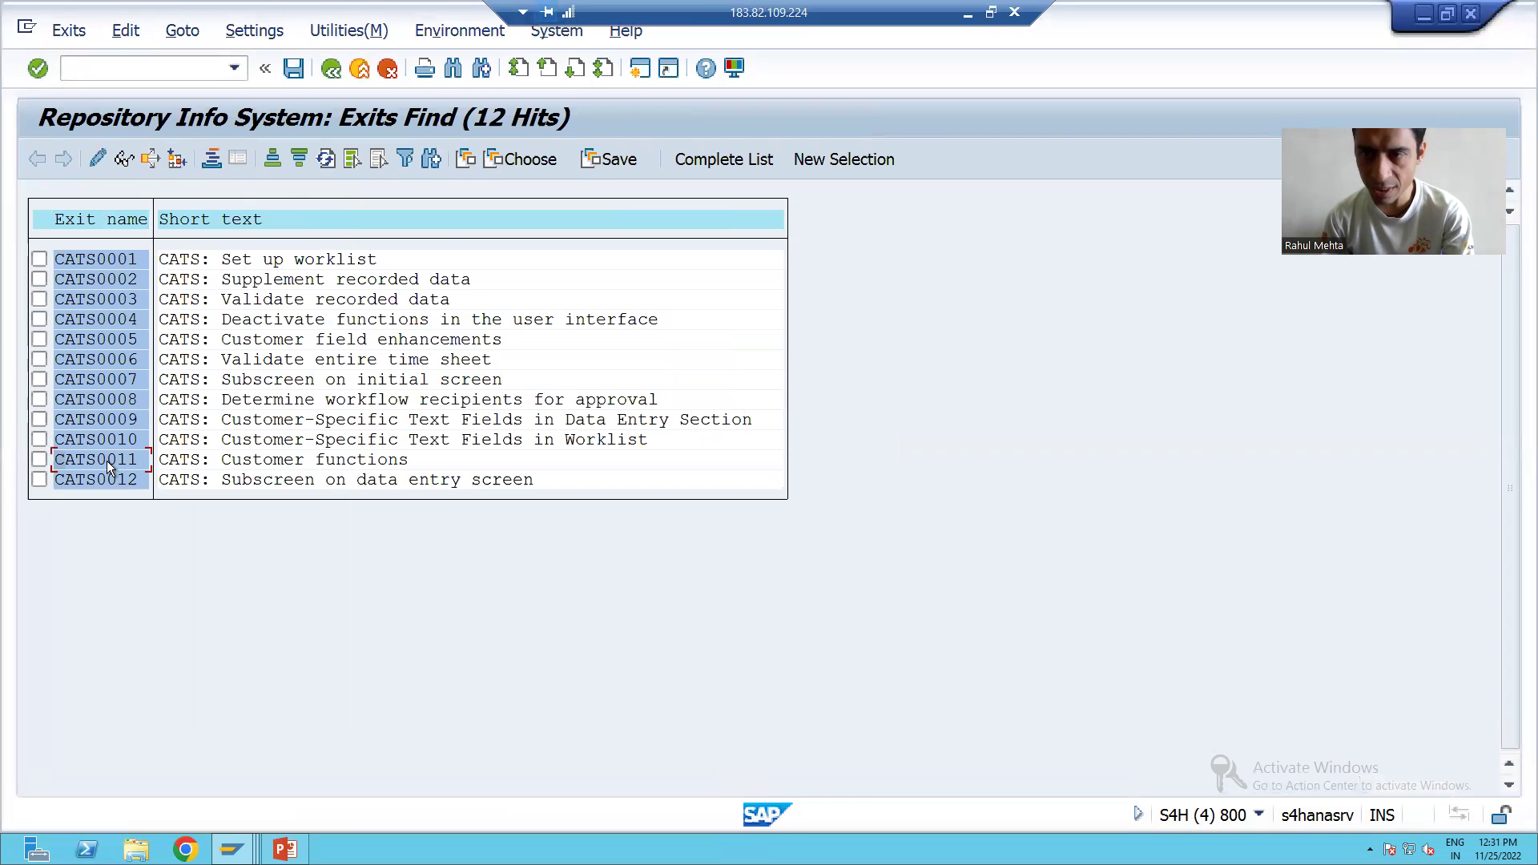
double_click(107, 460)
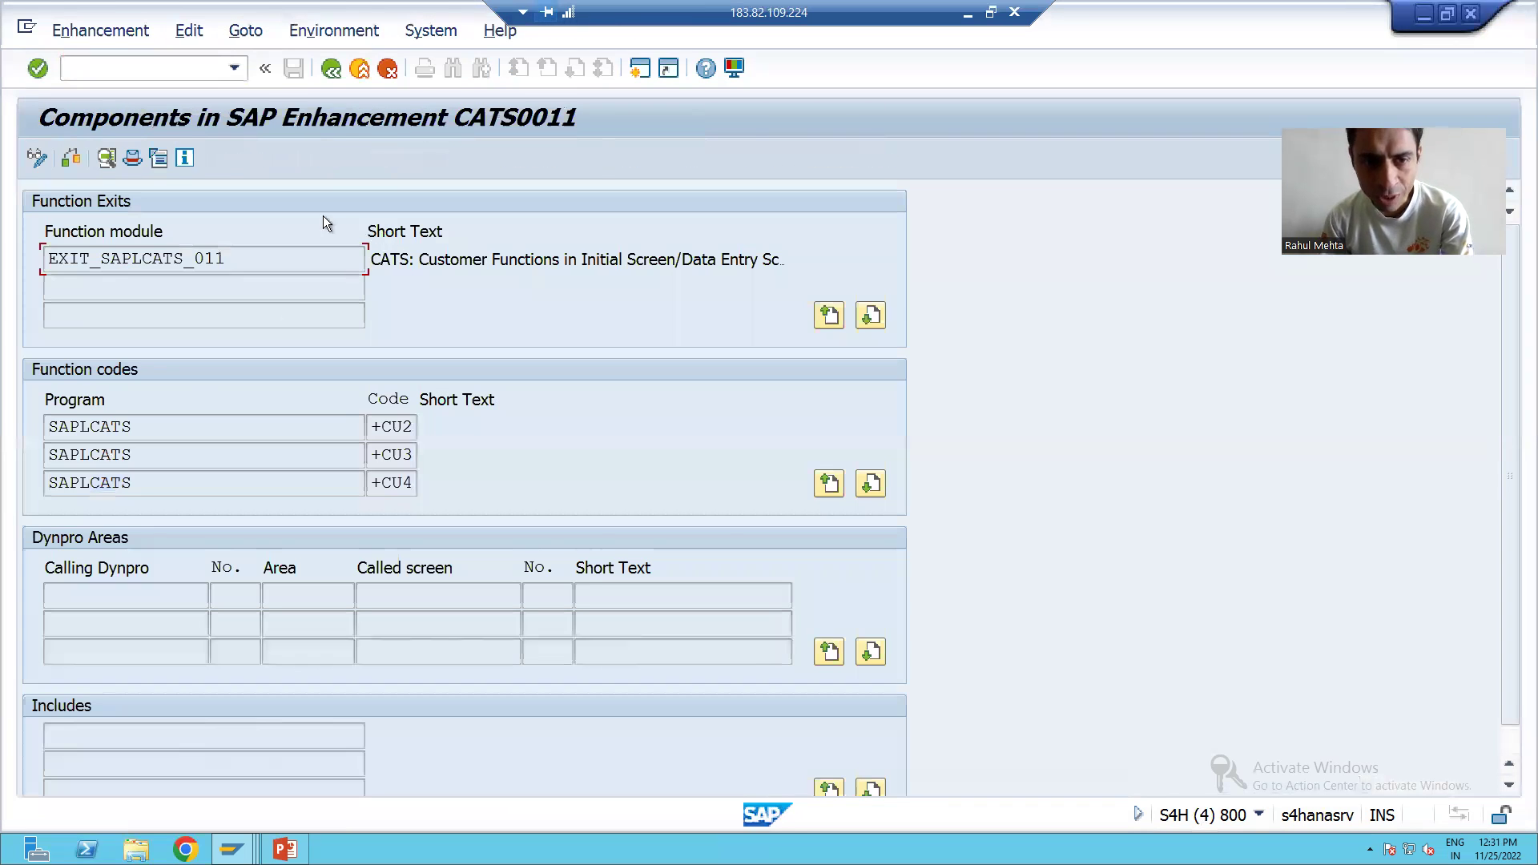
key(F3)
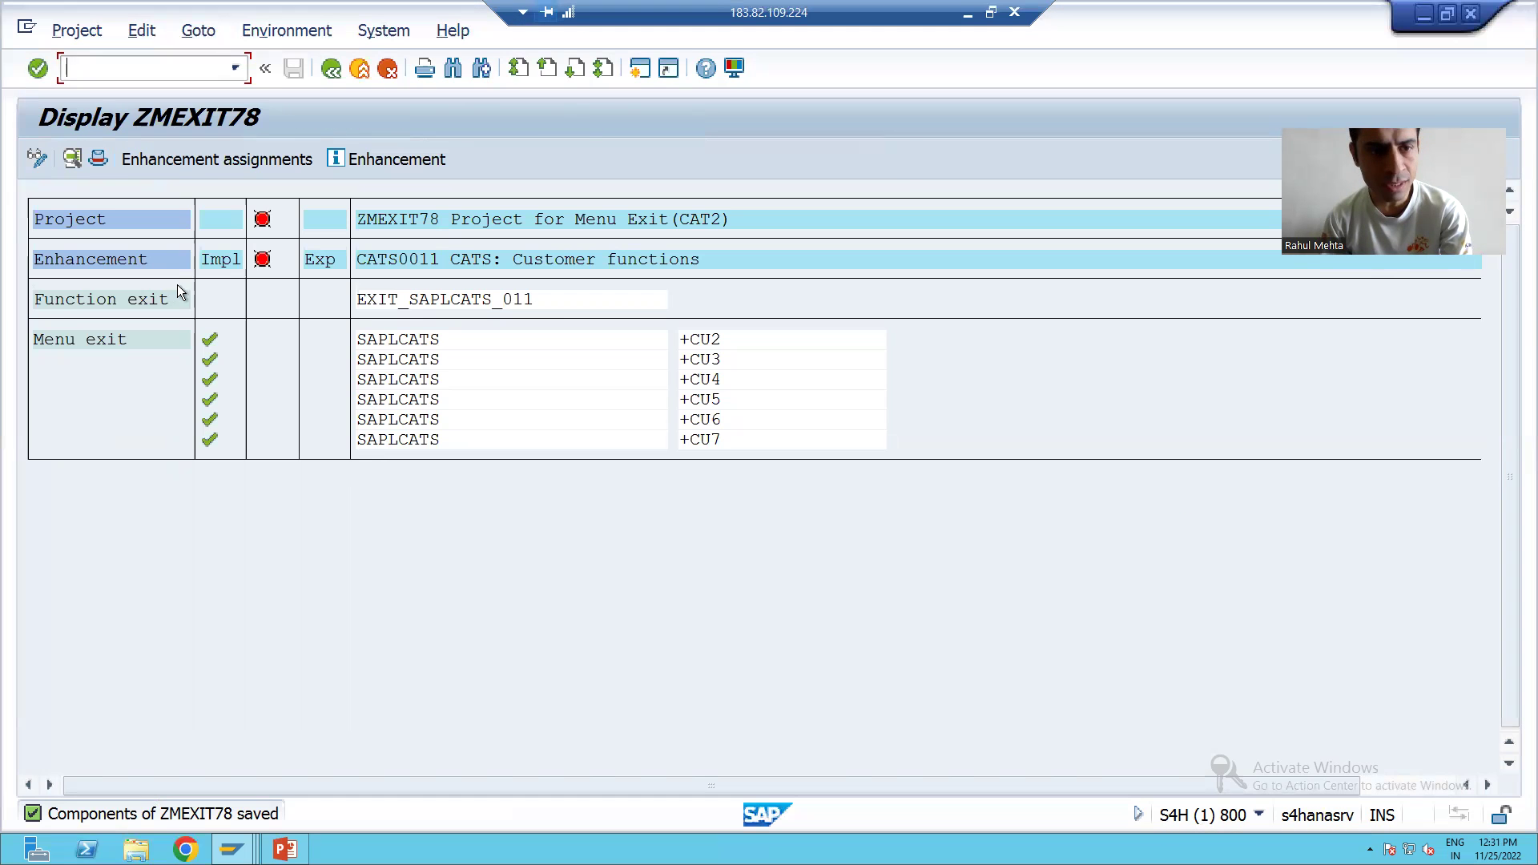
Step: Review CATS0011's menu exit function codes +CU3 through +CU7 against the project display
double_click(449, 306)
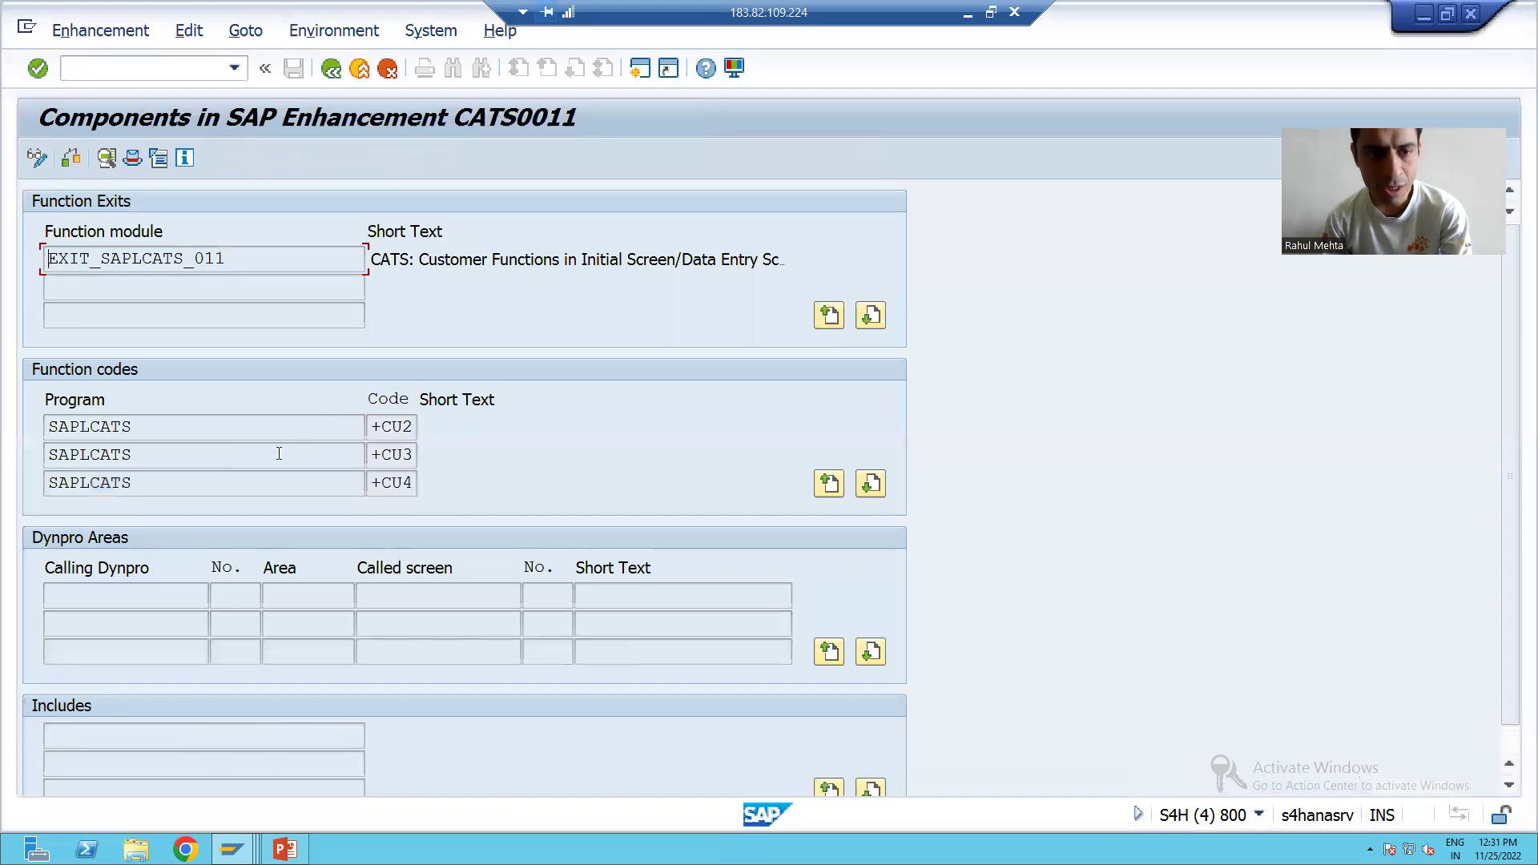
click(393, 455)
click(393, 484)
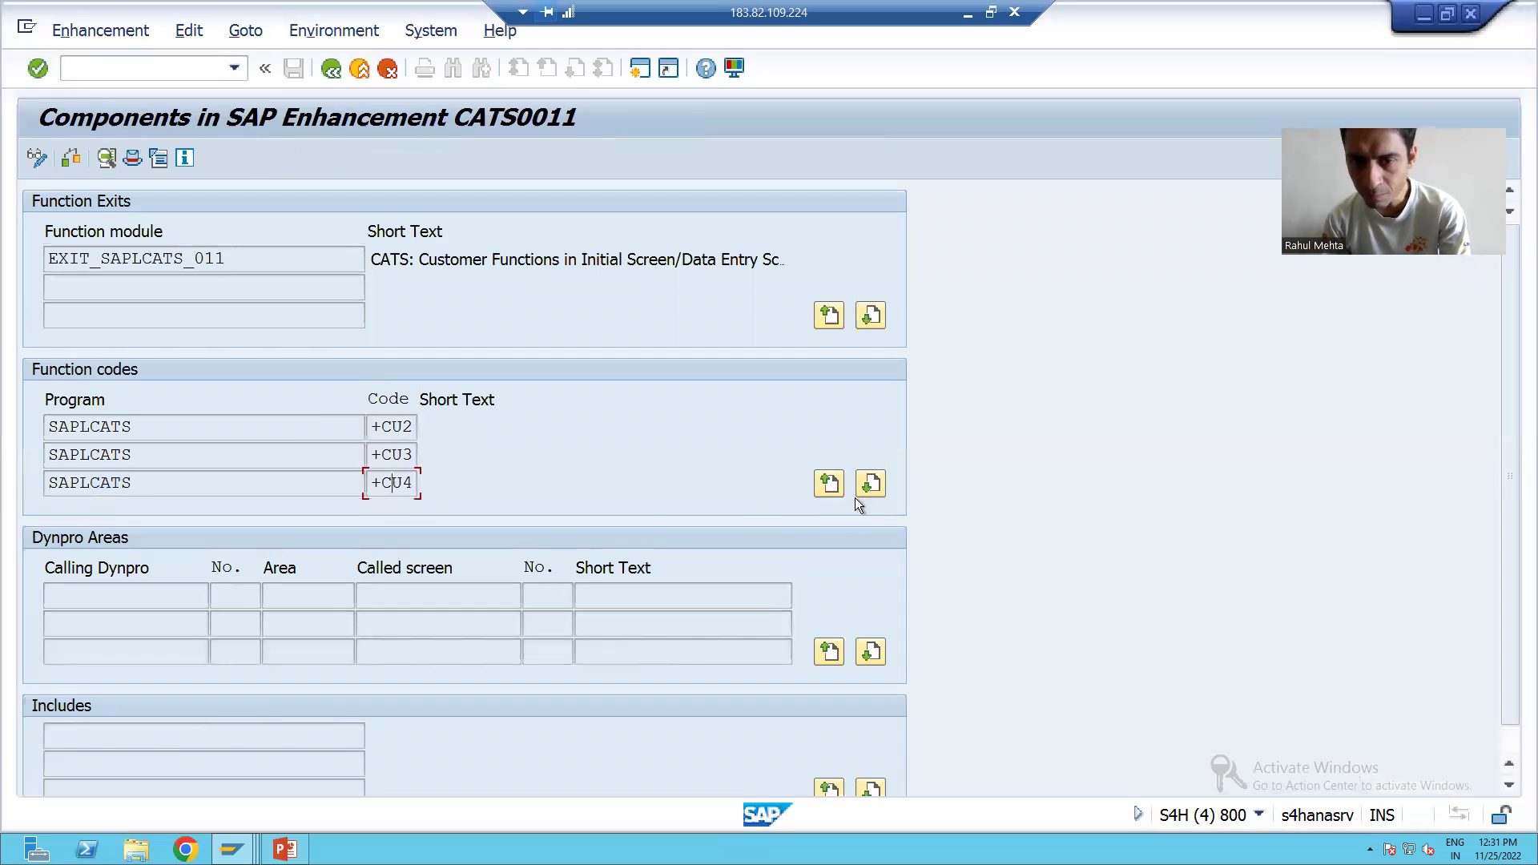
click(873, 485)
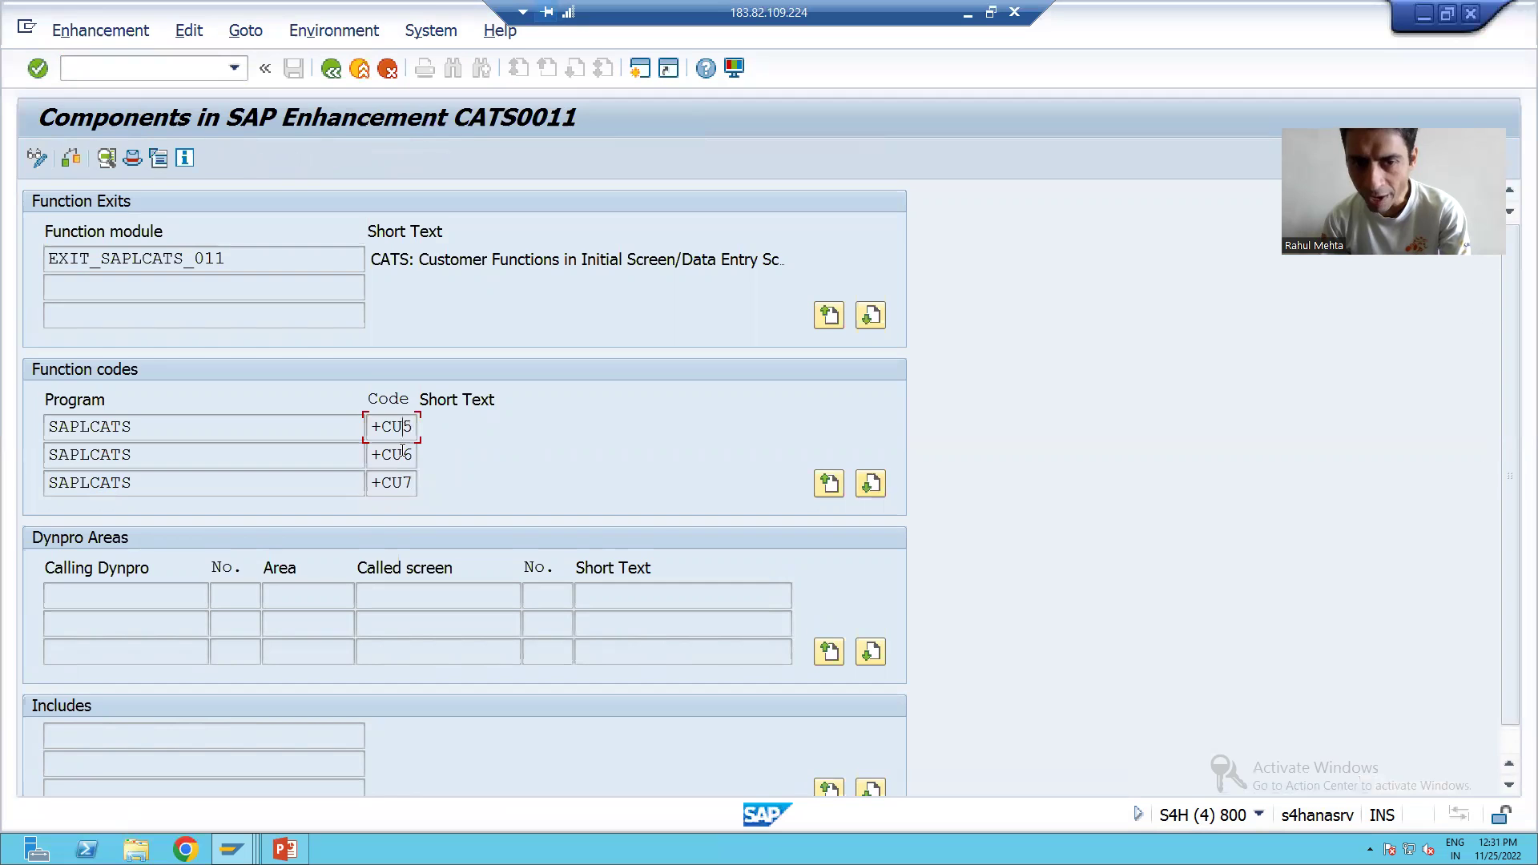
key(Down)
key(Down)
key(alt+Tab)
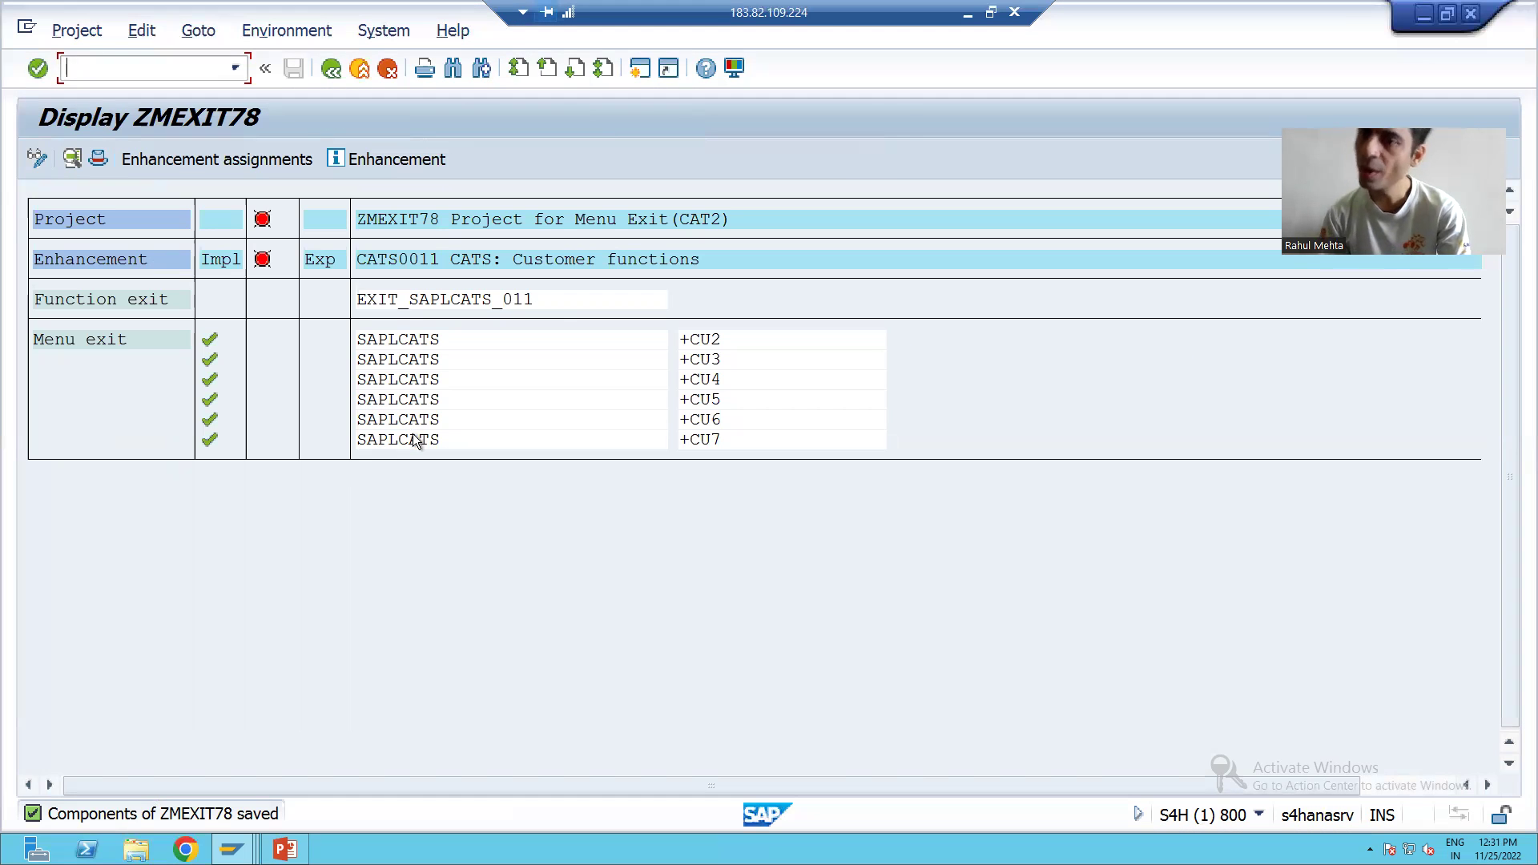